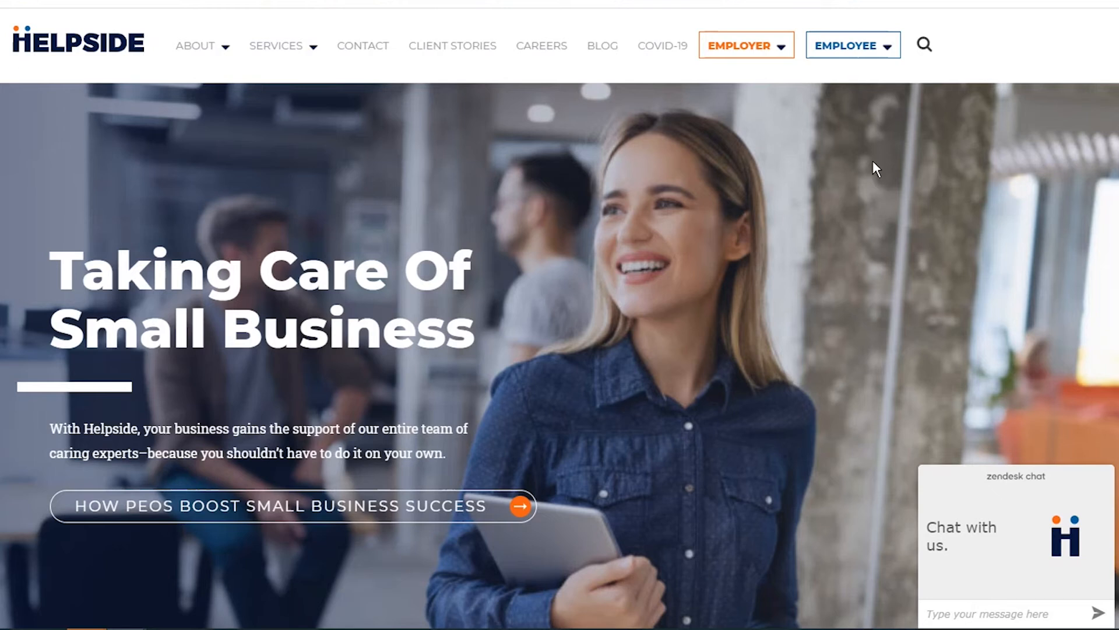
Sign in through the Helpside Employer/Employee menu to reach the Demo Client portal dashboard.
mouse_move(873, 54)
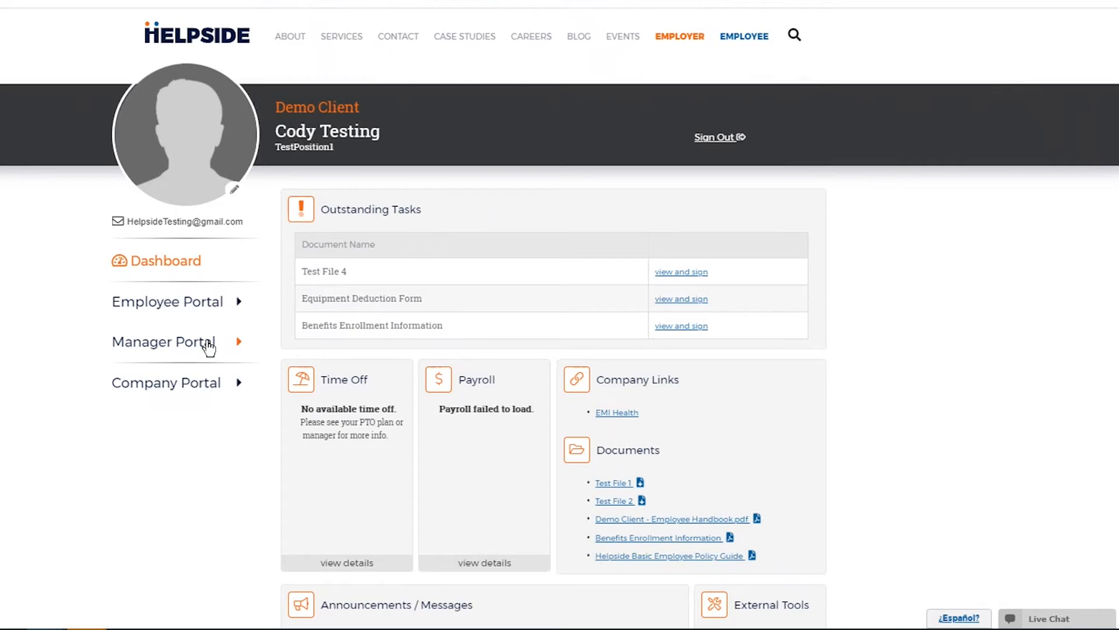
Go to Manager Portal > Onboarding Management and start adding a new hire.
click(209, 345)
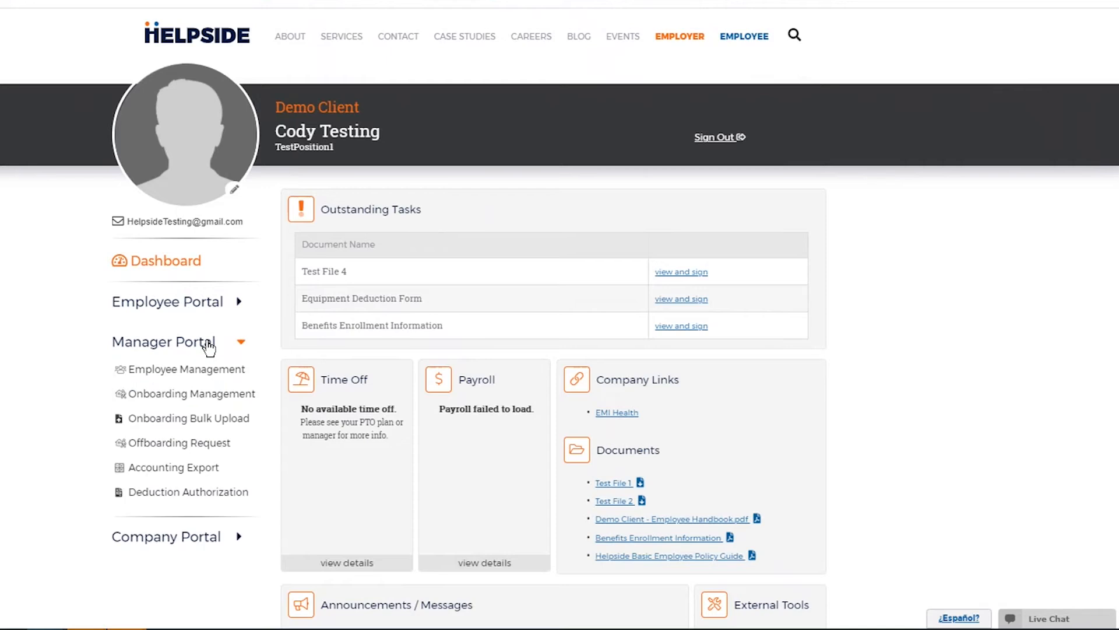
click(200, 400)
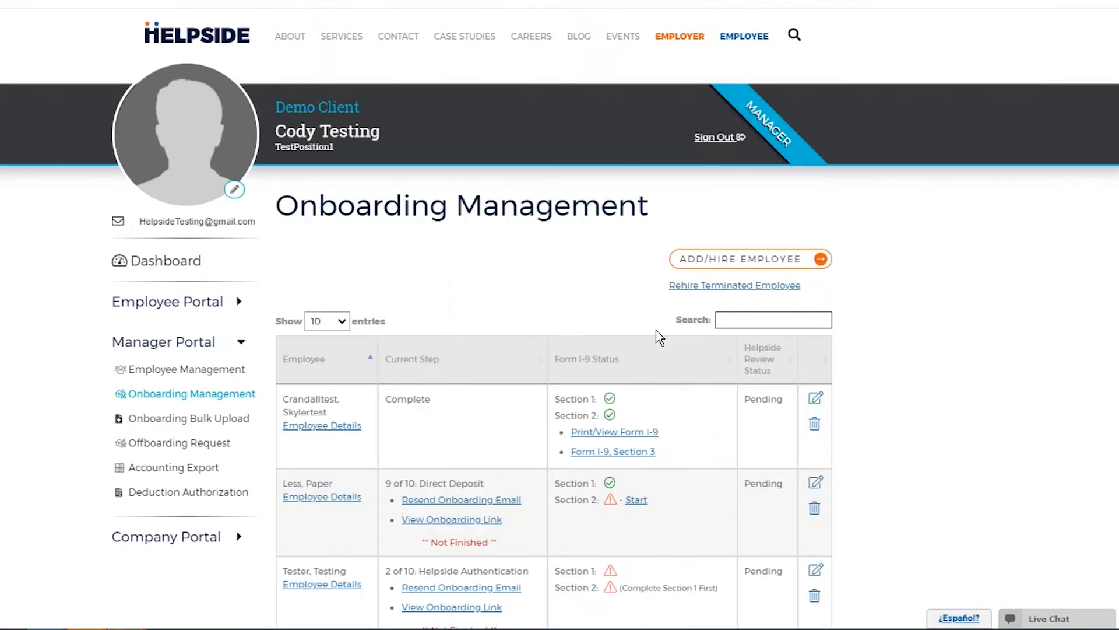
click(768, 257)
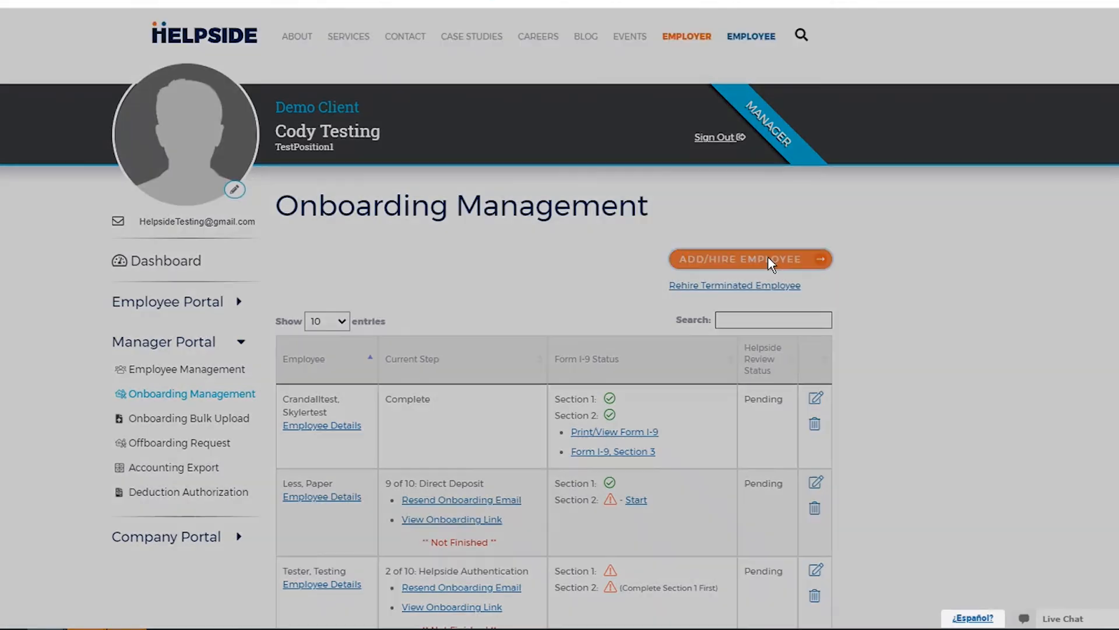
Enter the new hire's last name and social security number, then submit to open the full form.
click(342, 155)
text(Testing)
key(Tab)
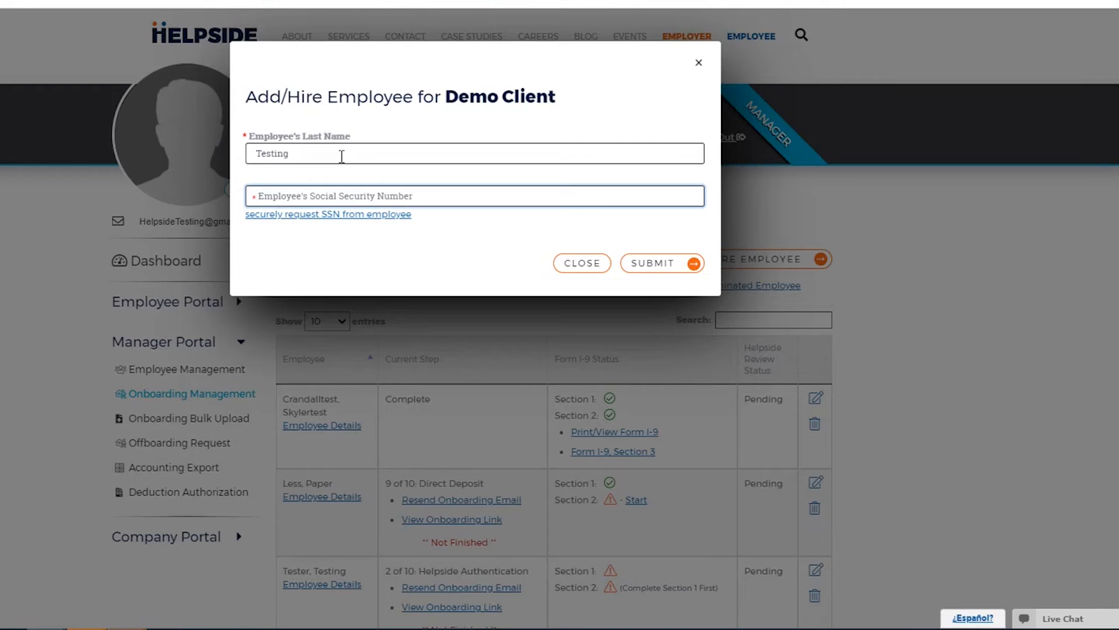
text(0)
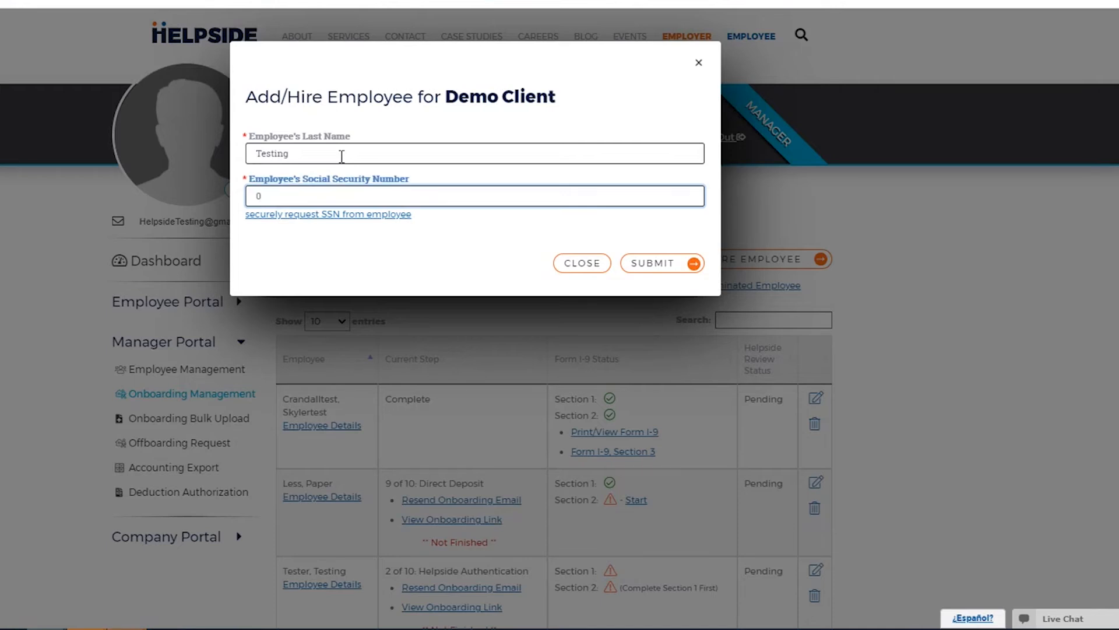
text(87-65-4321)
click(657, 267)
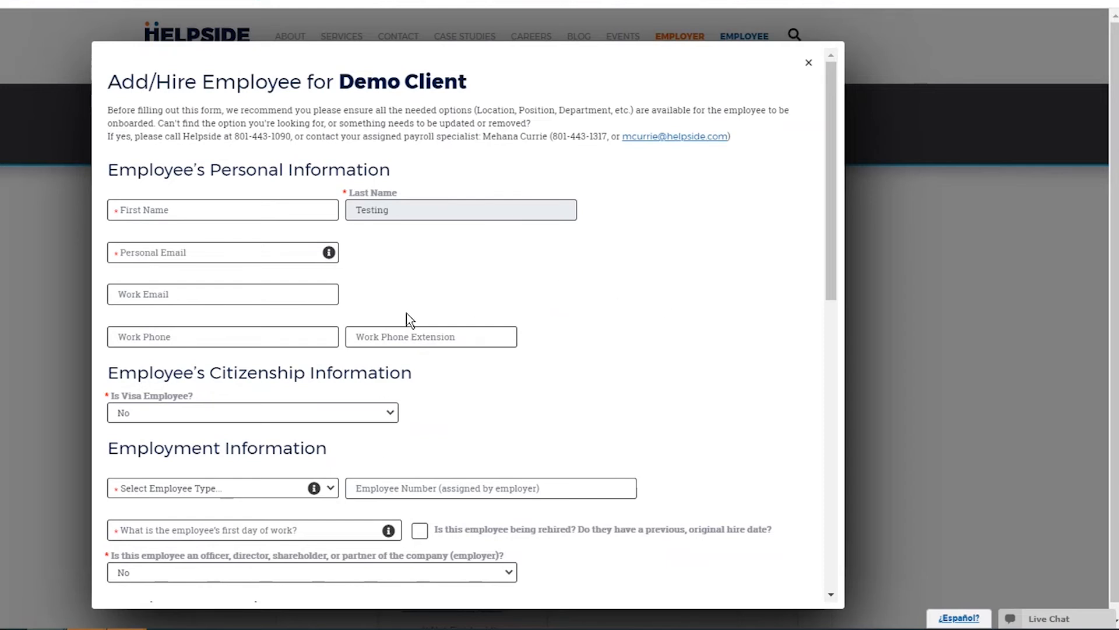
Fill in the new hire's first name and personal email address.
click(269, 217)
text(Mike)
key(Tab)
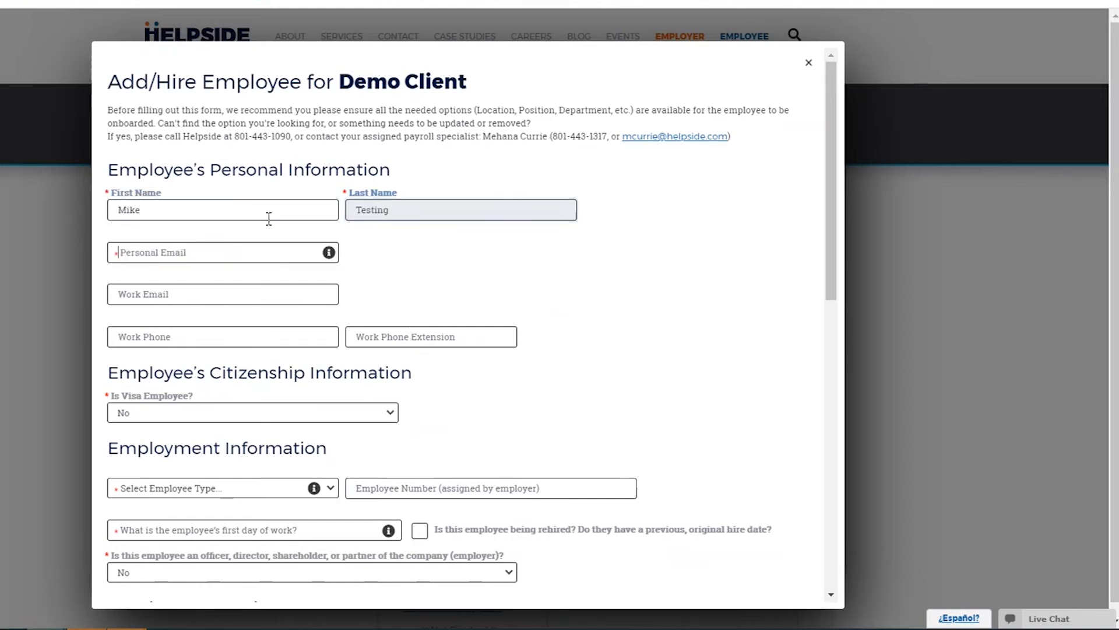
key(Tab)
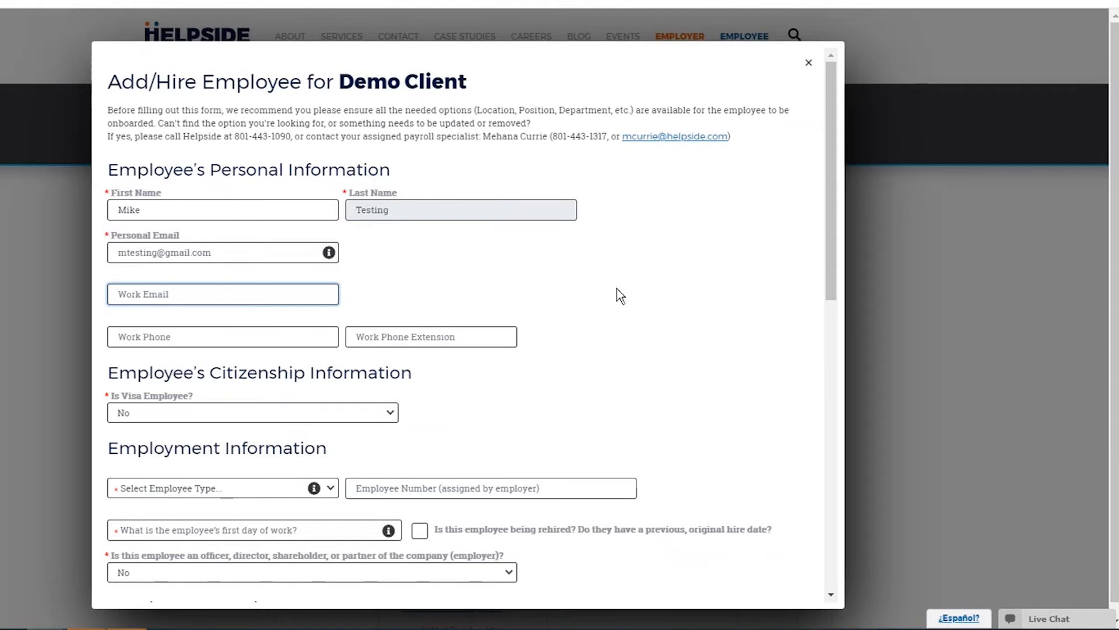
Leave Is Visa Employee at No and set Employee Type to Full Time.
scroll(583, 303, down, 1)
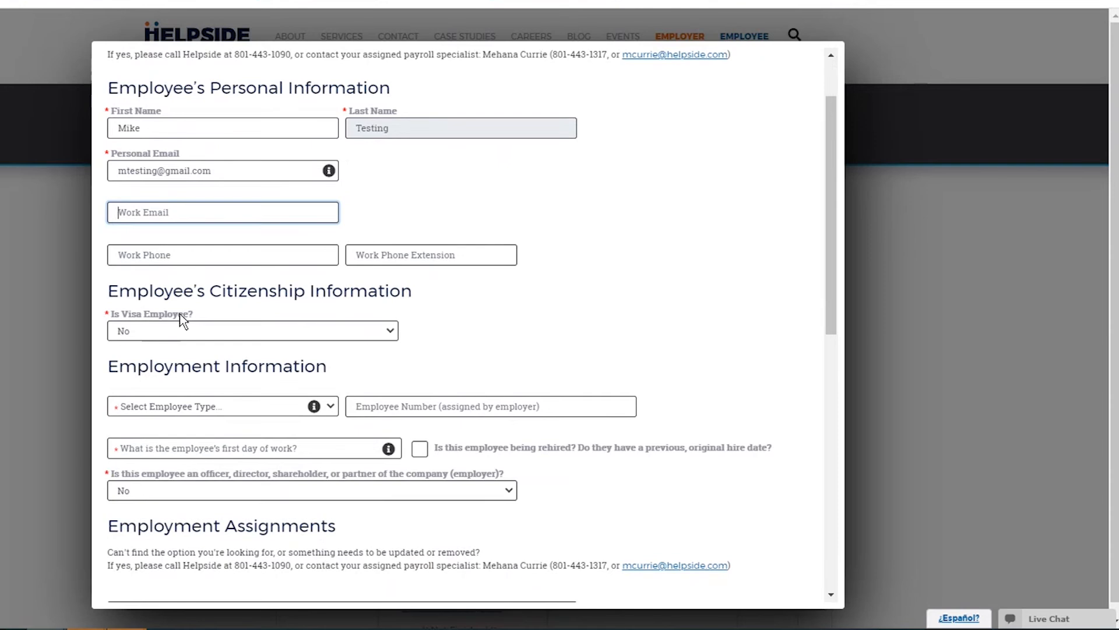
scroll(180, 303, down, 1)
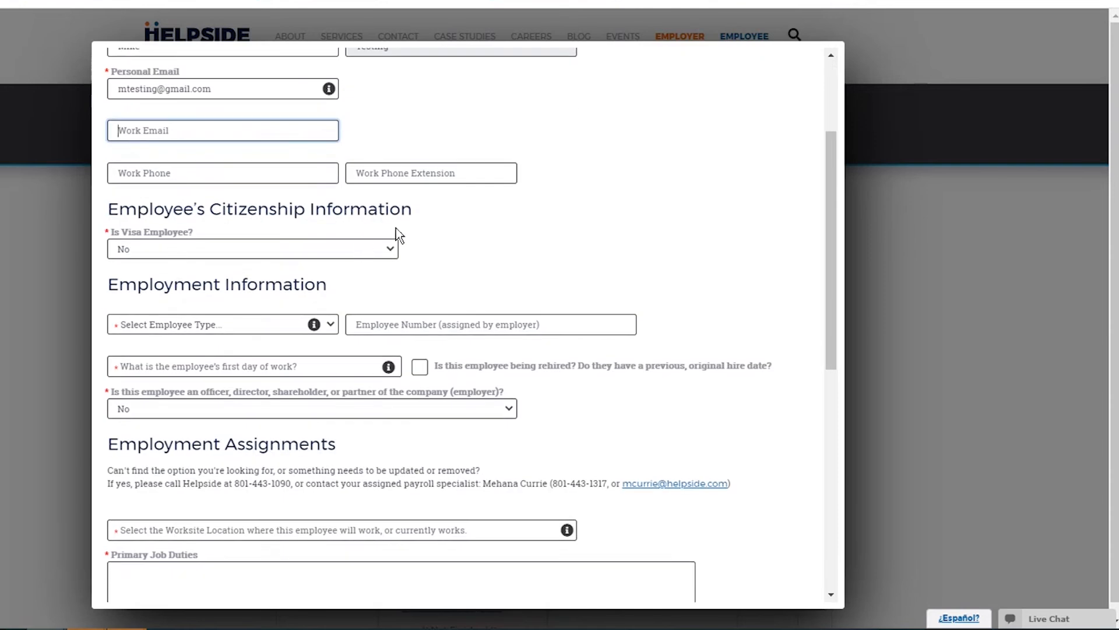
click(395, 253)
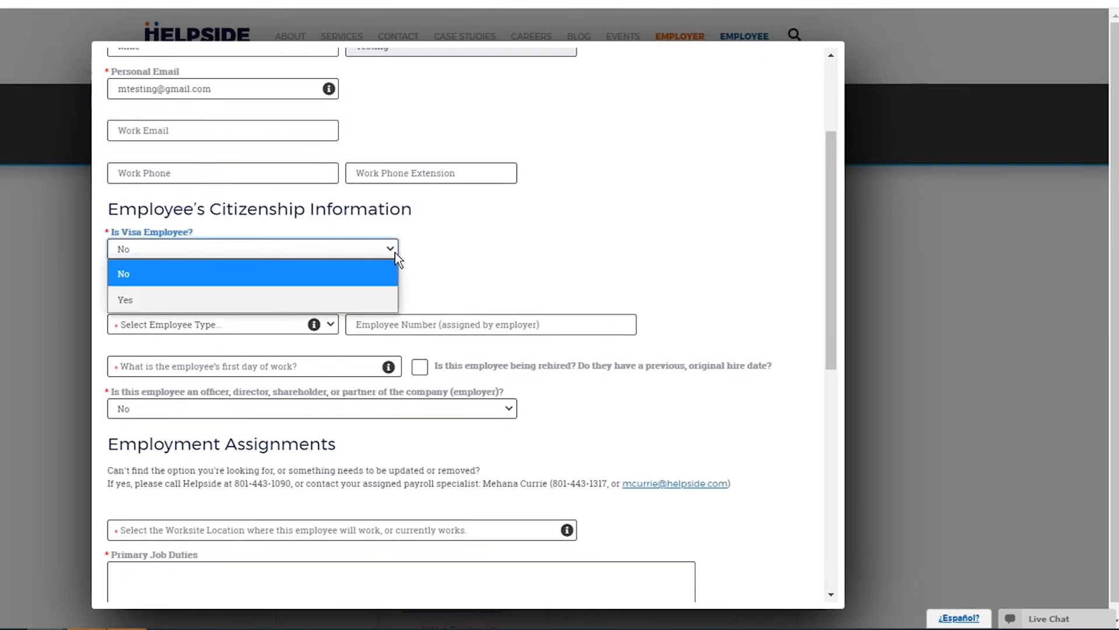
click(330, 274)
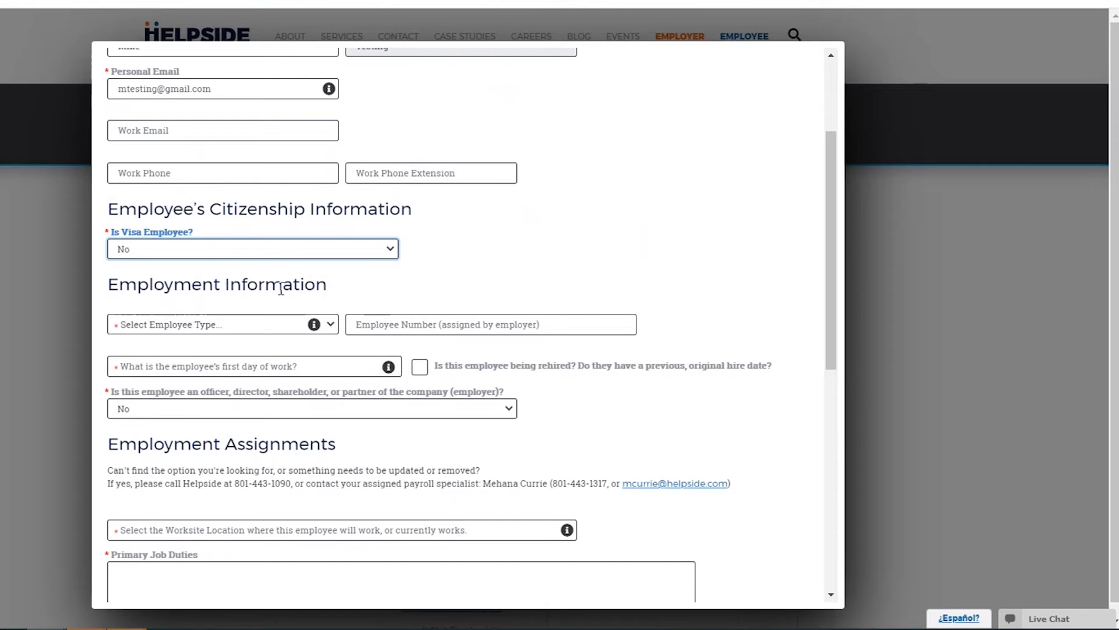
scroll(274, 291, down, 2)
click(292, 271)
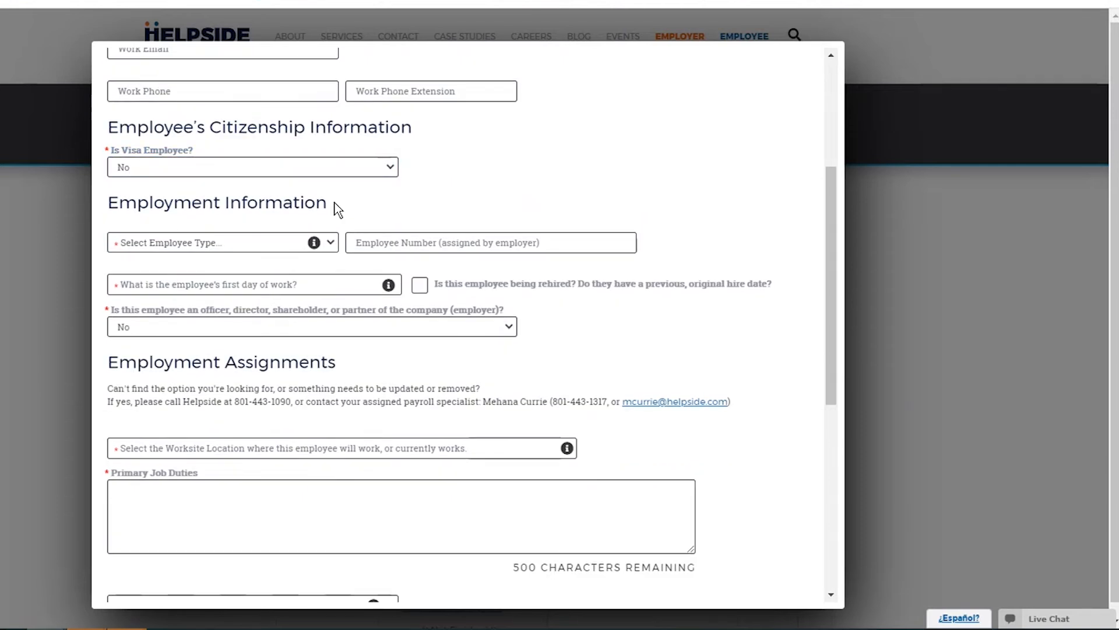
click(332, 243)
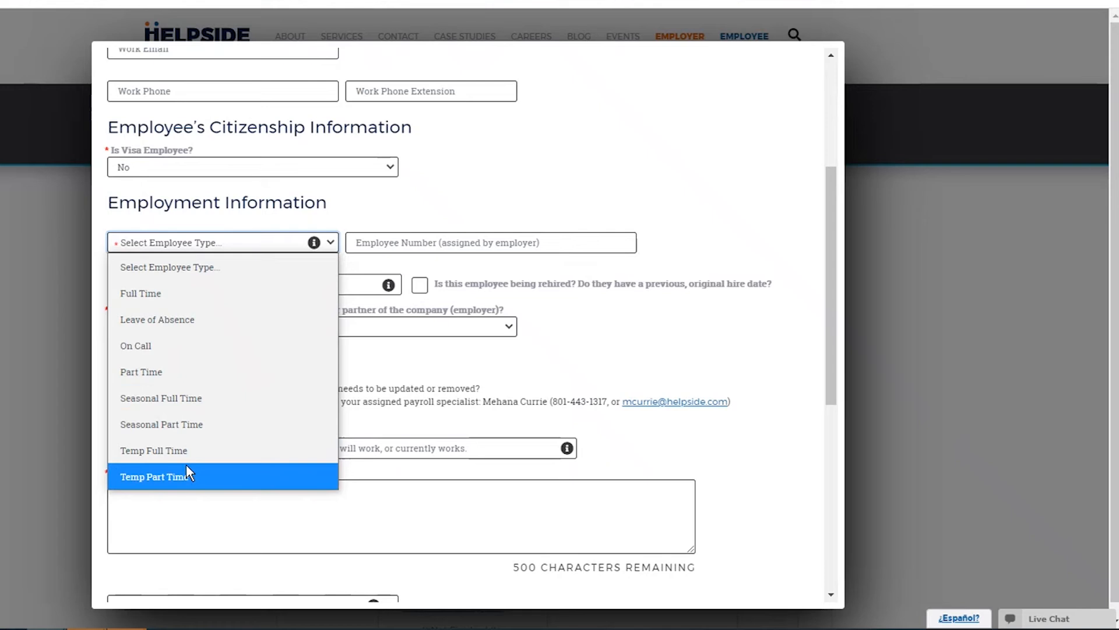
click(169, 293)
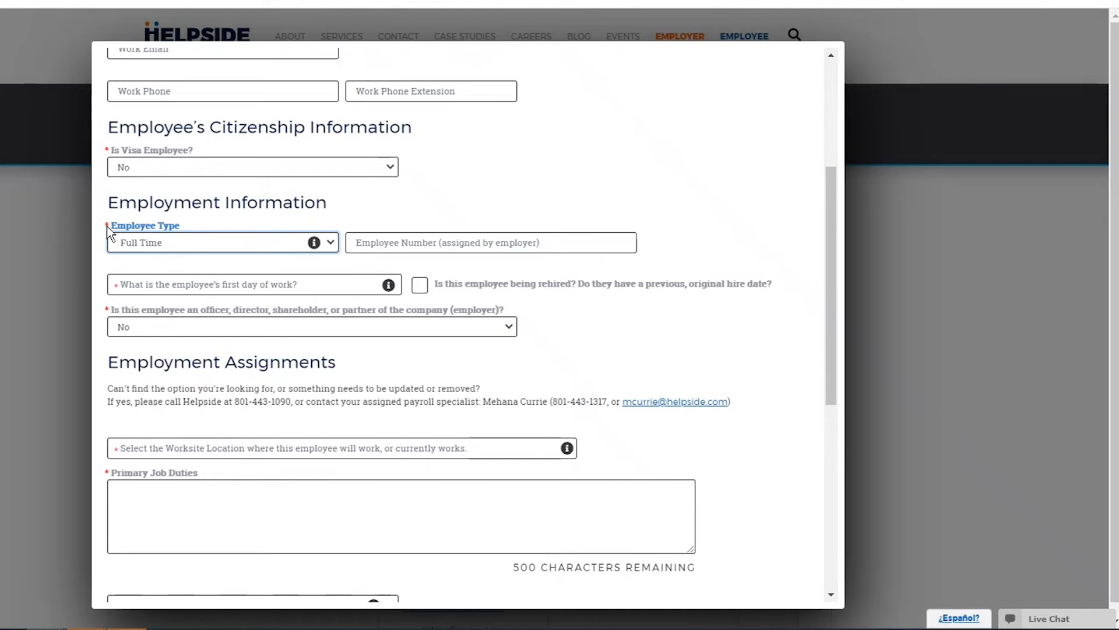
Set the first day of work to 07/26/2021, leaving the rehire option unticked.
click(233, 284)
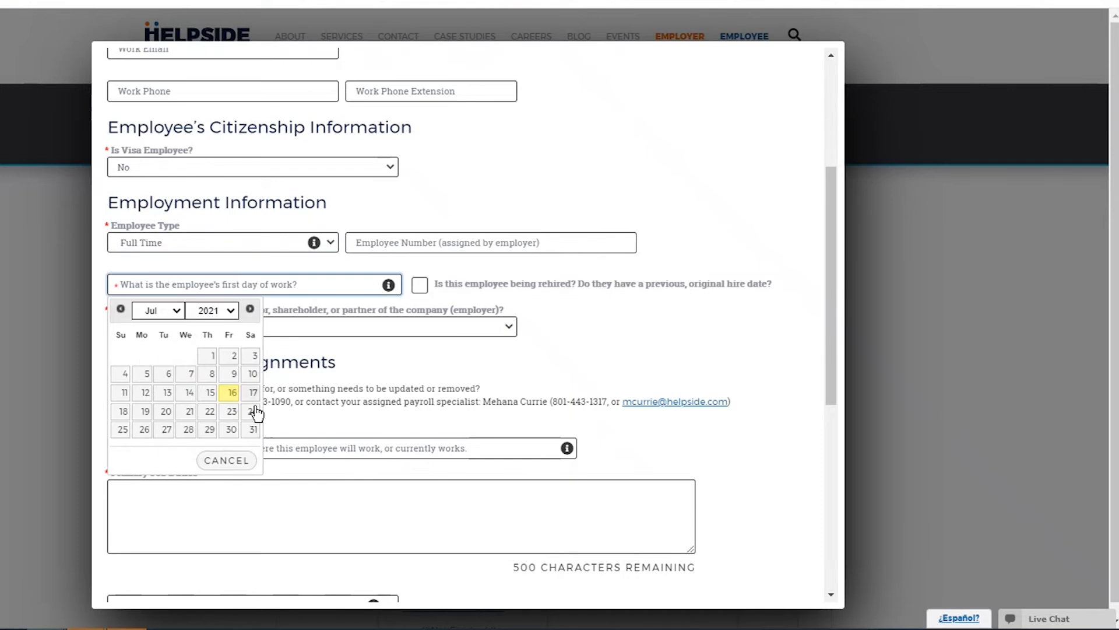
click(144, 431)
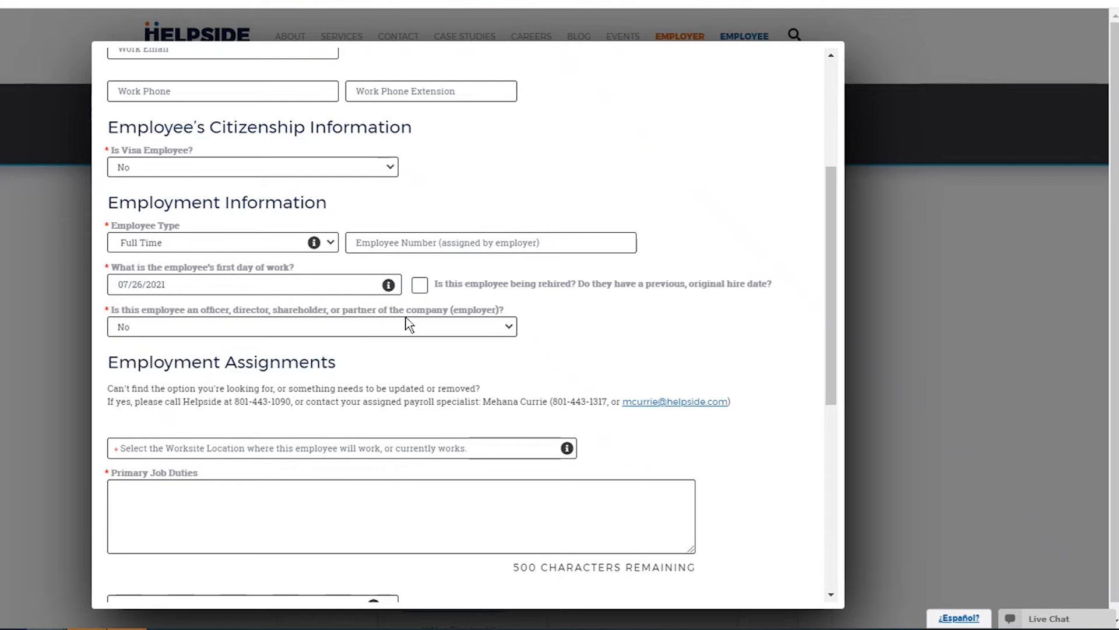
click(420, 285)
click(297, 326)
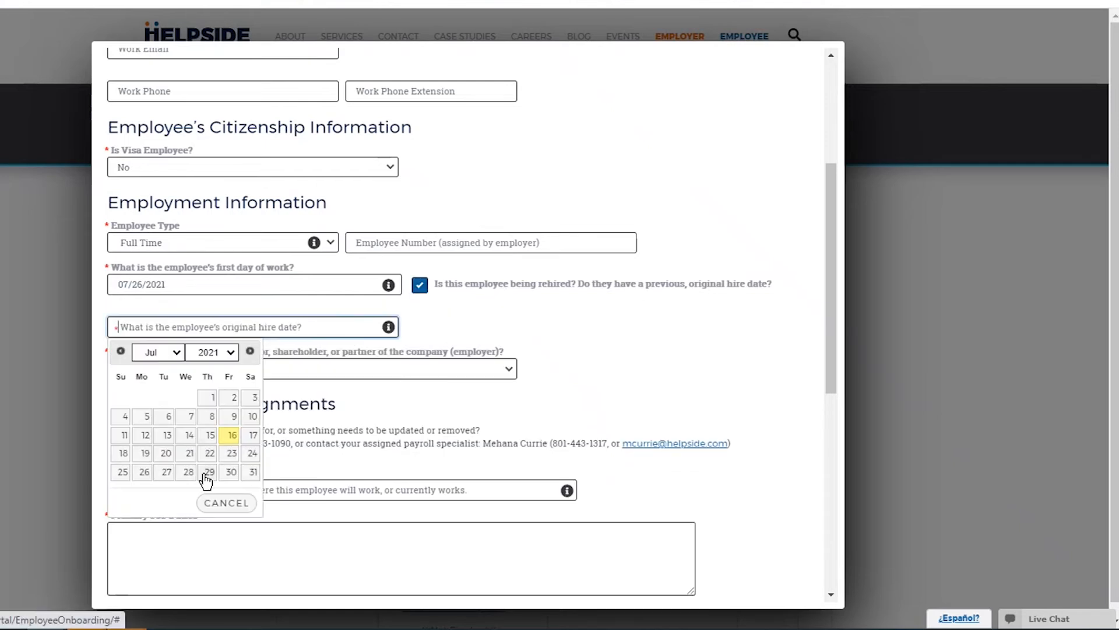
click(214, 400)
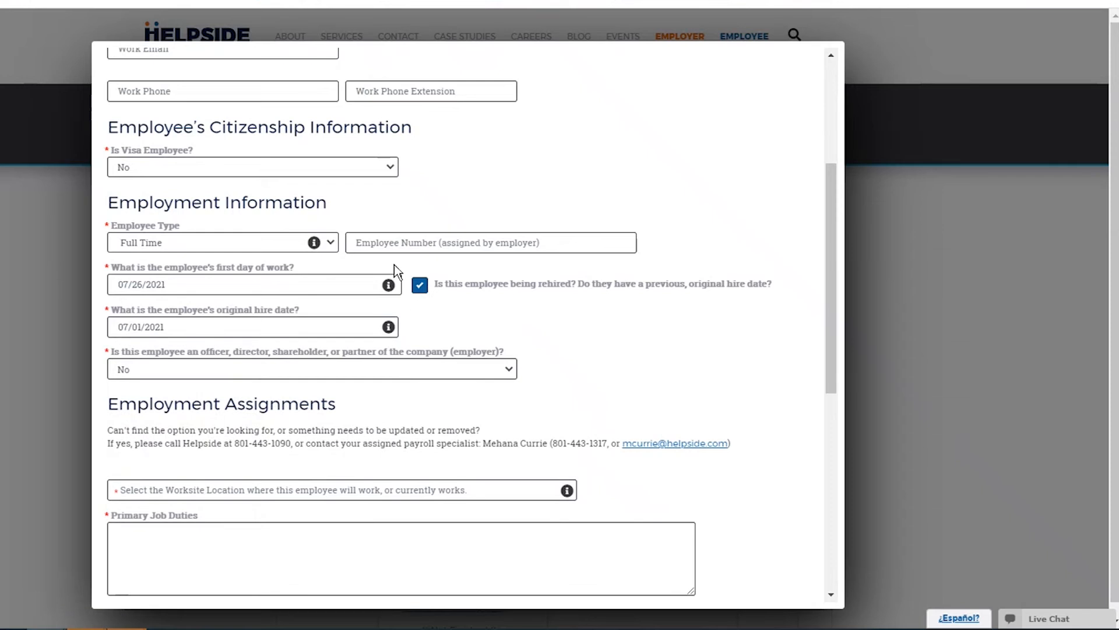
click(420, 286)
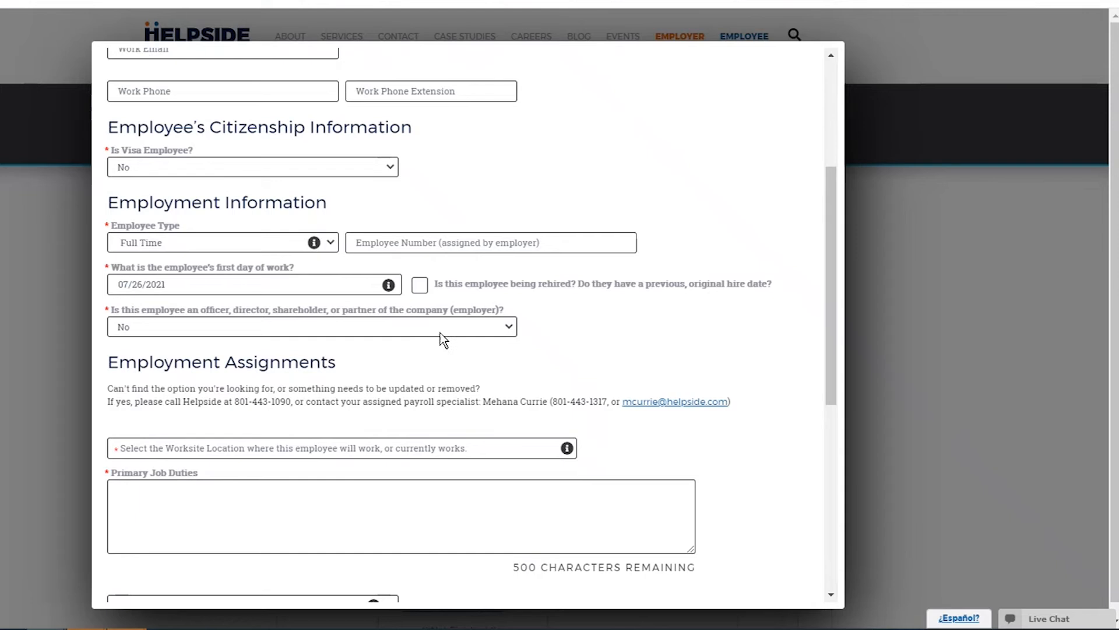
Answer No to the officer/owner question.
click(509, 328)
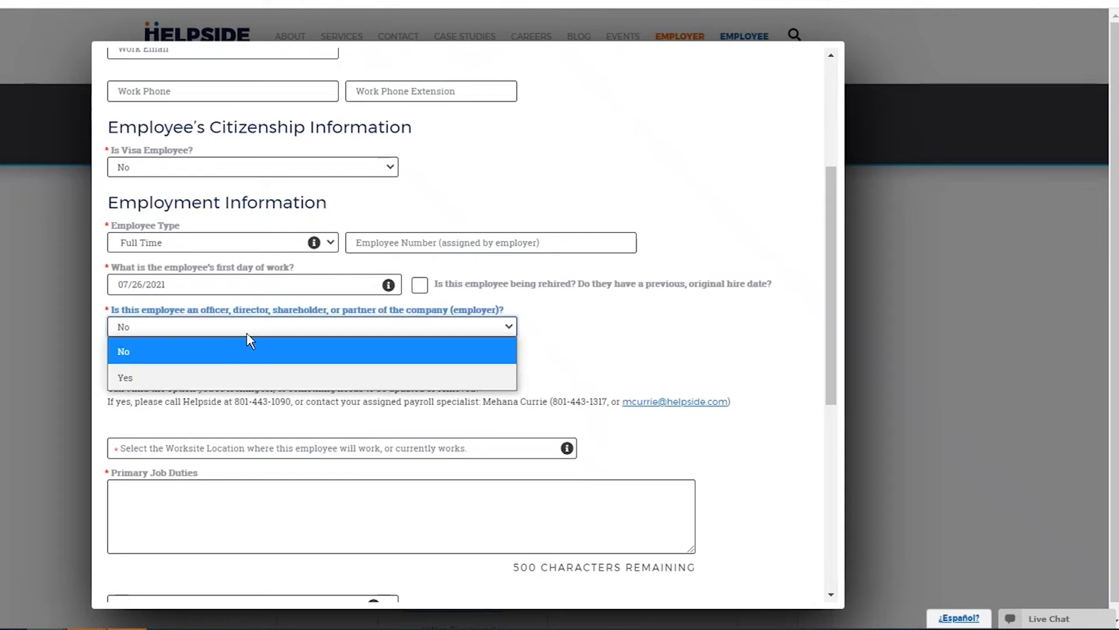
click(225, 377)
click(421, 328)
click(275, 352)
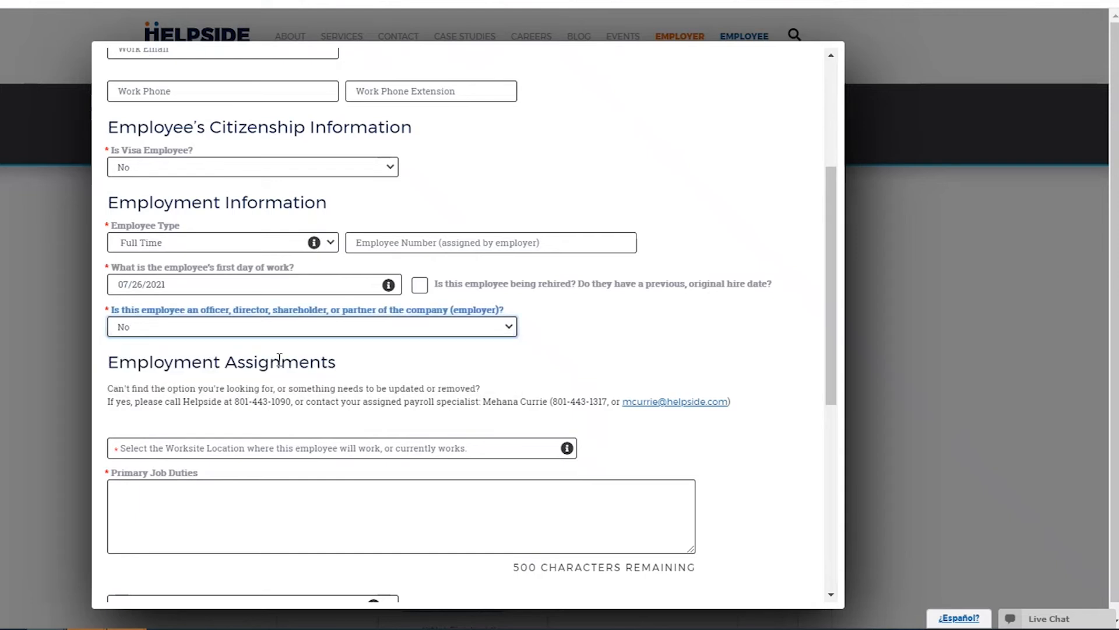
click(620, 354)
Set Work Location to the Main Office in Lindon, UT.
scroll(220, 203, down, 4)
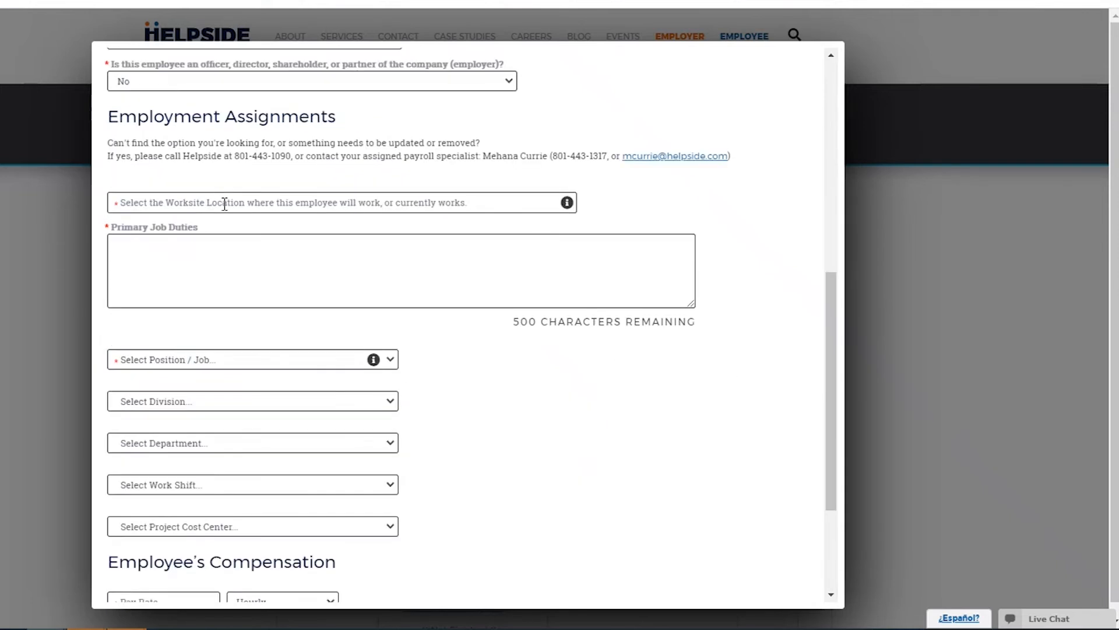
click(224, 203)
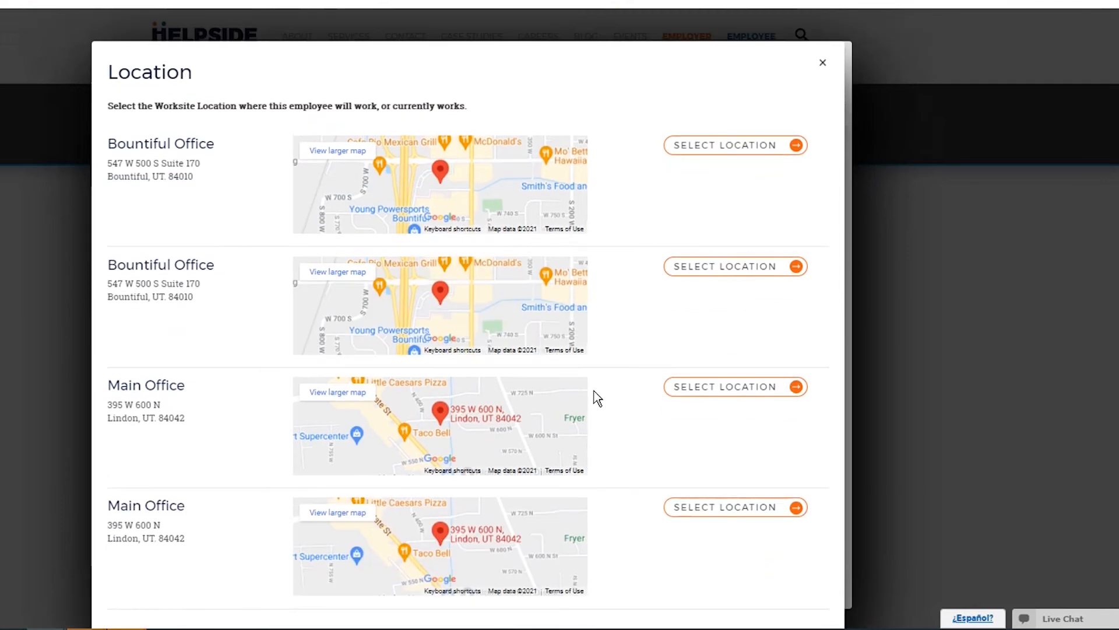
click(707, 387)
click(214, 250)
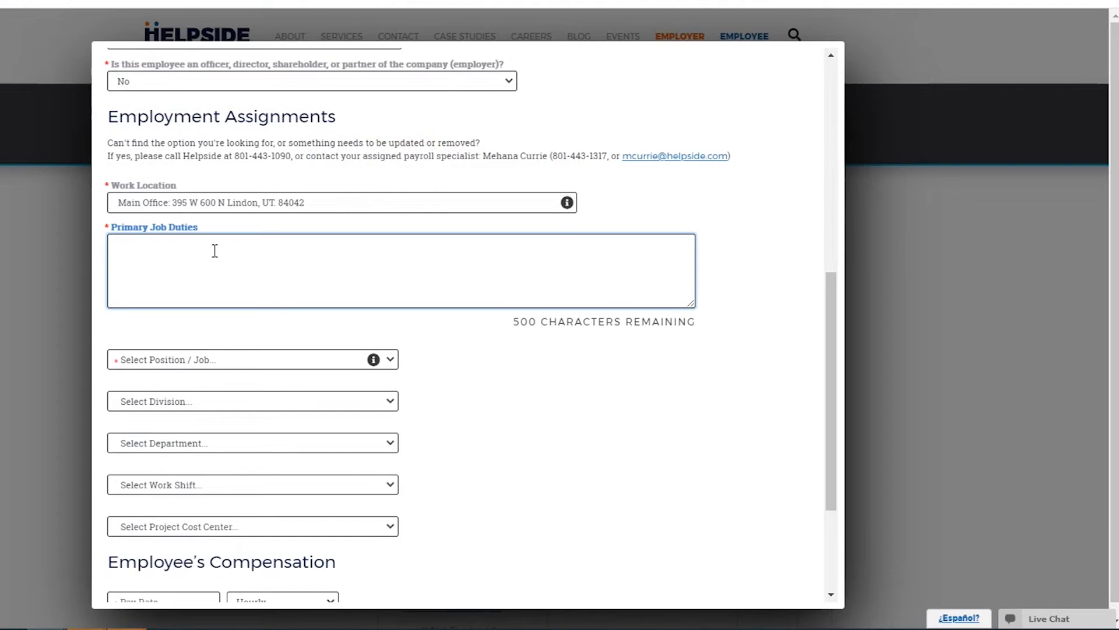
Paste duty lines 1–4 into Primary Job Duties and set Position / Job to Plumber.
text(1. 2. 3. 4.)
click(274, 360)
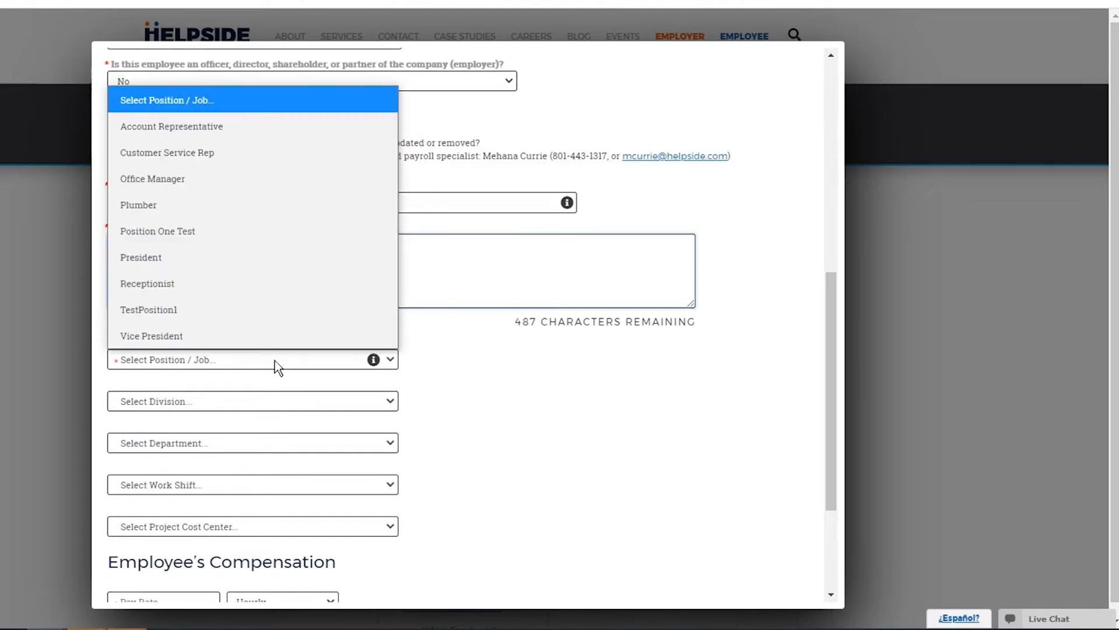
click(191, 205)
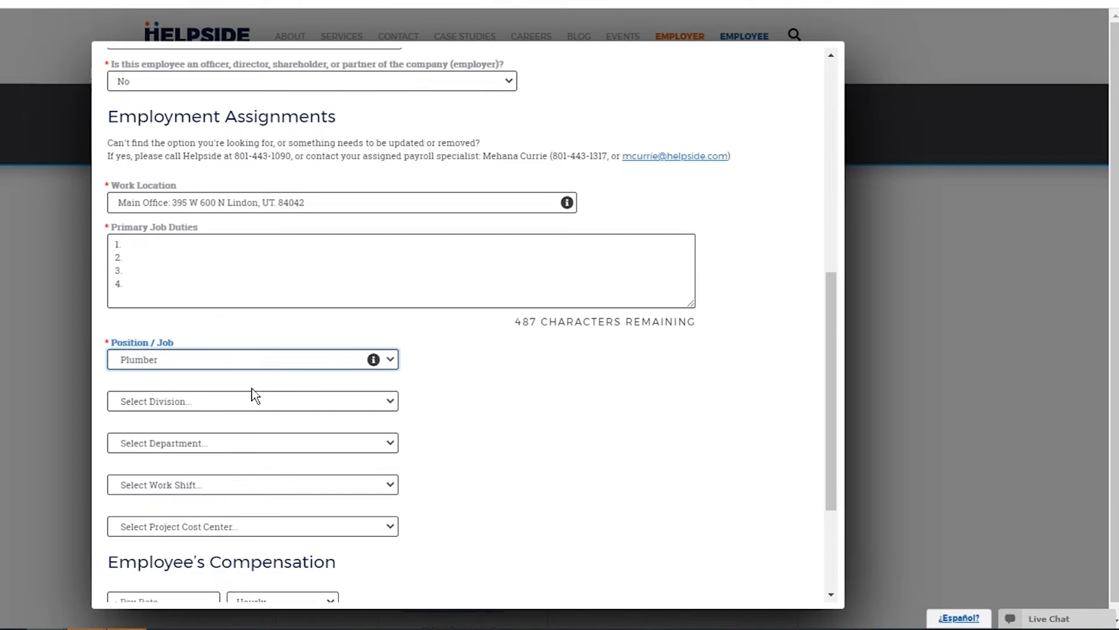
scroll(235, 404, down, 2)
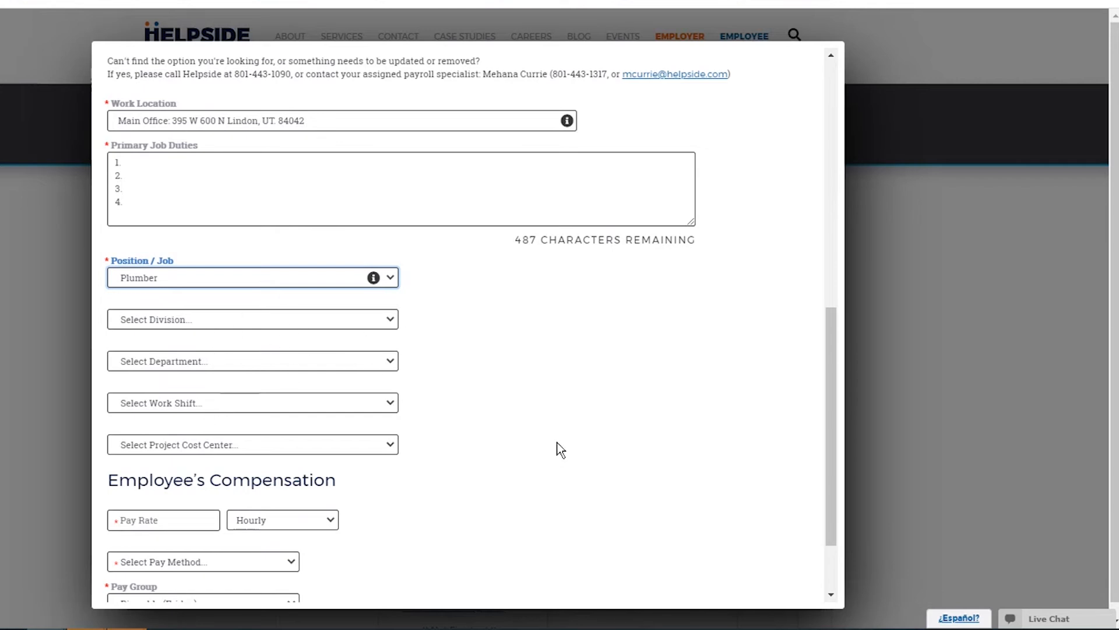
Enter a pay rate of 30,000.00 Yearly with Salary as the pay method.
scroll(530, 437, down, 2)
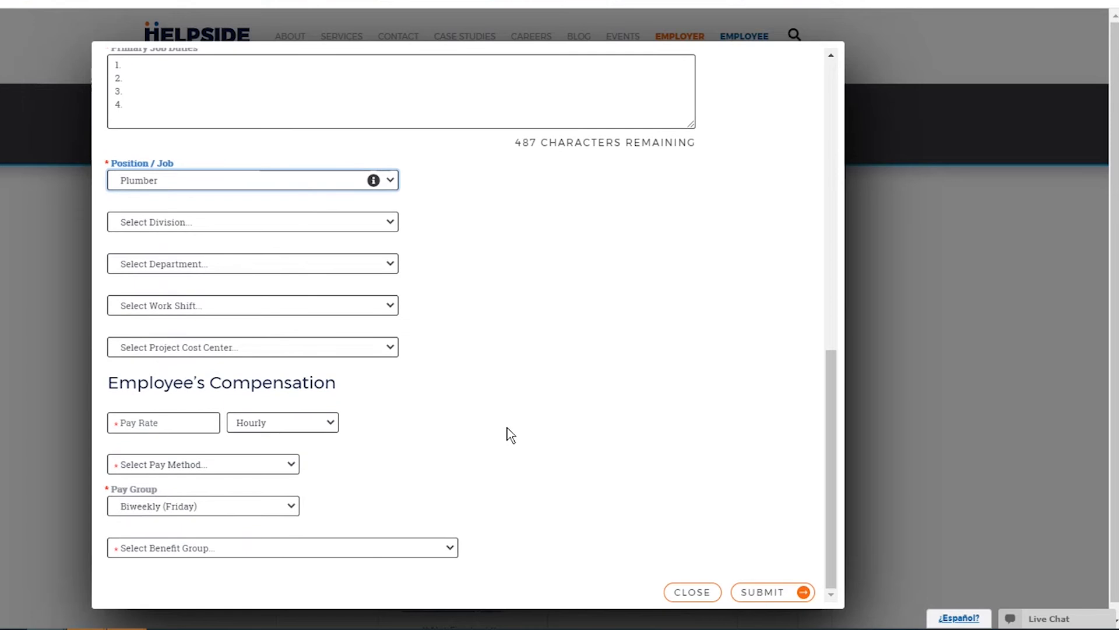
click(172, 418)
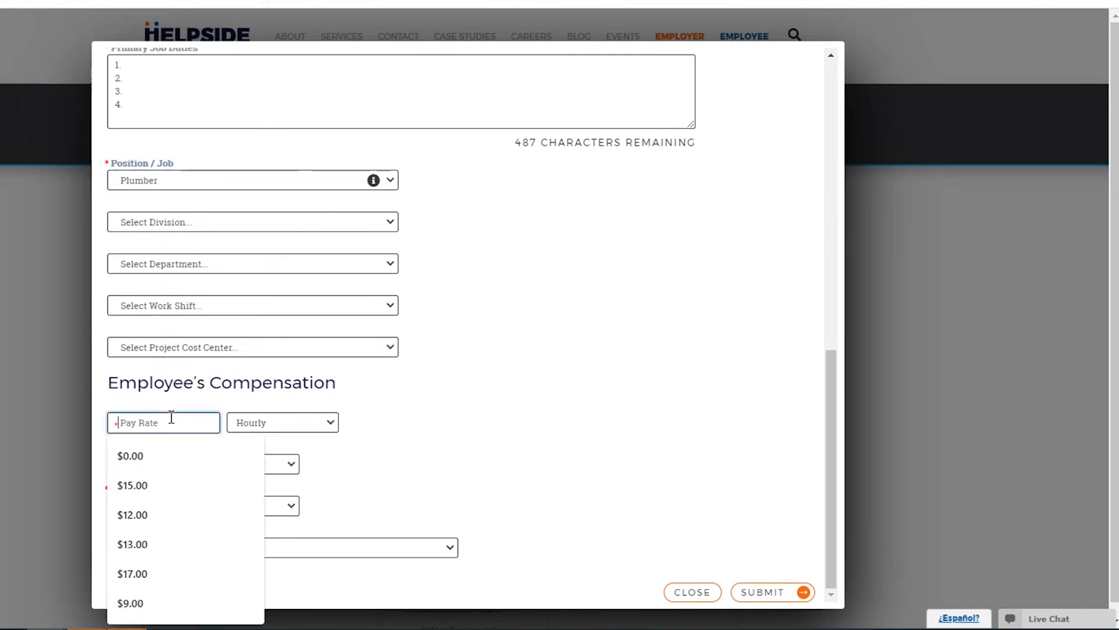
text(30,000.00)
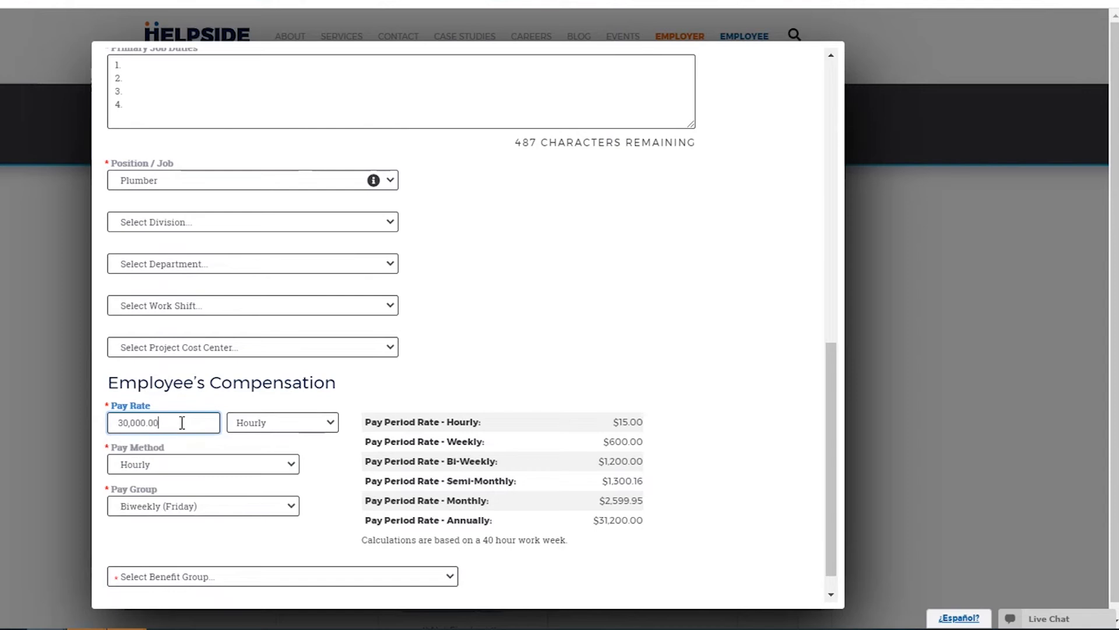
click(267, 422)
click(284, 580)
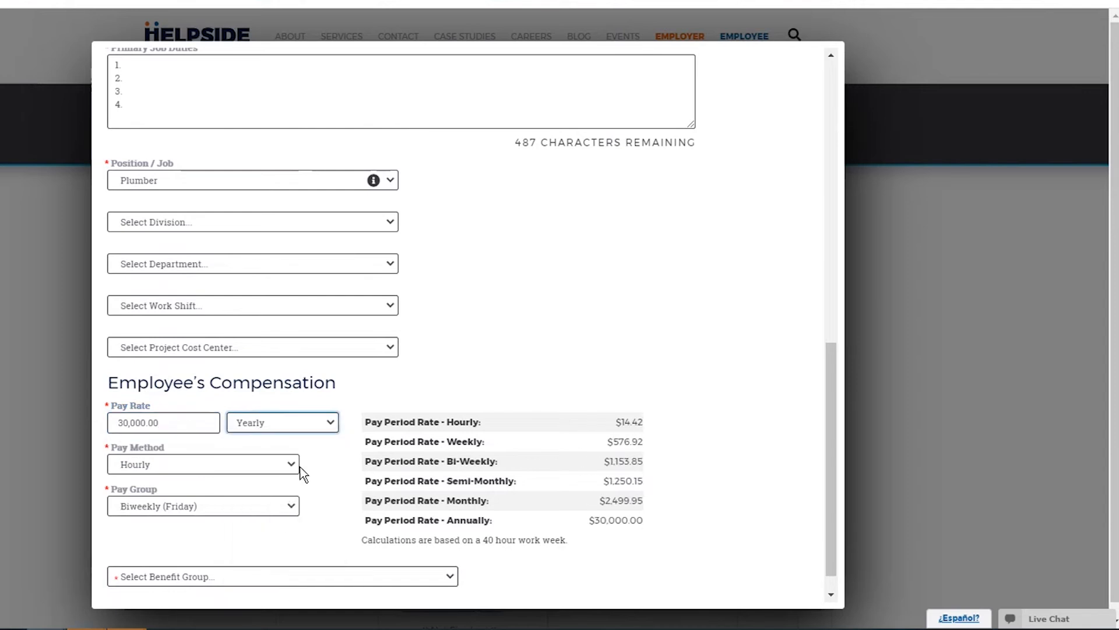
click(285, 461)
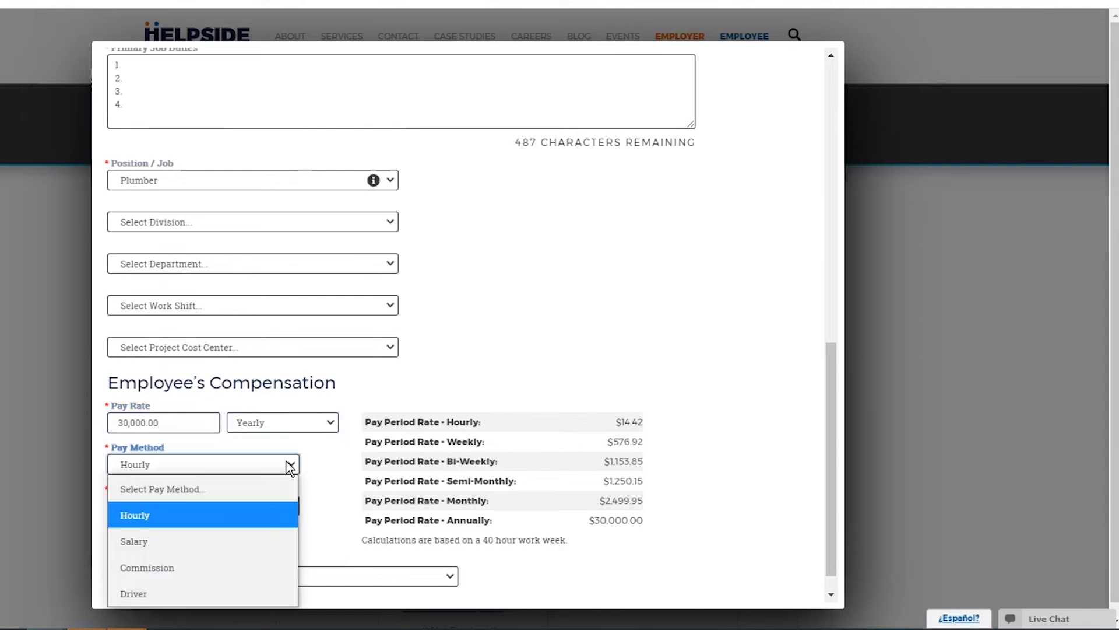
click(187, 534)
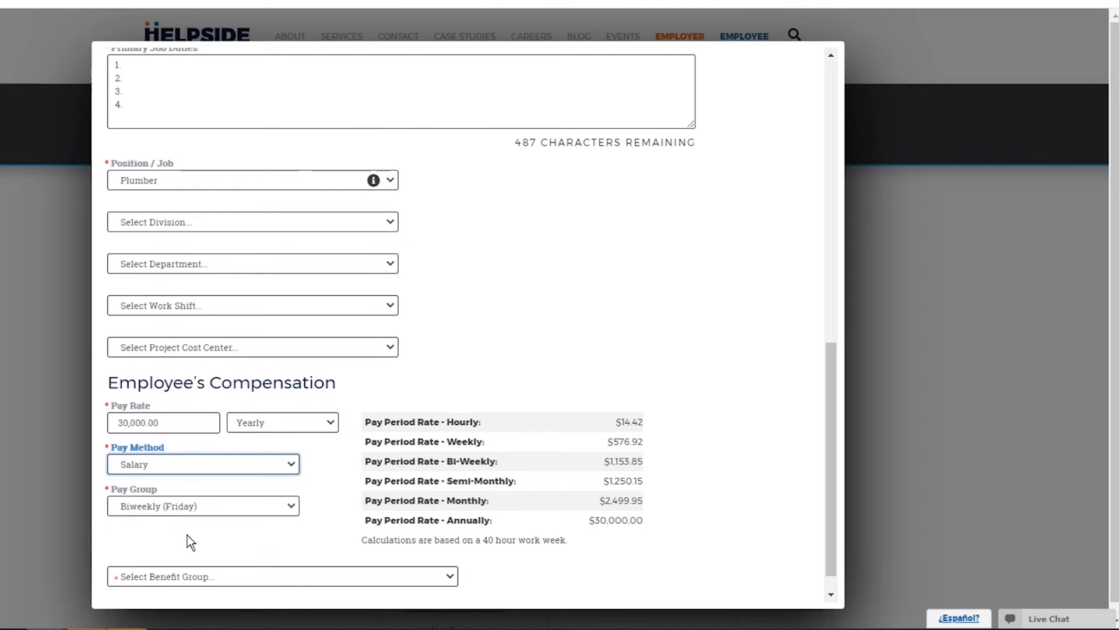
Keep the Biweekly (Friday) pay group and assign the Primary benefit group.
scroll(277, 494, down, 1)
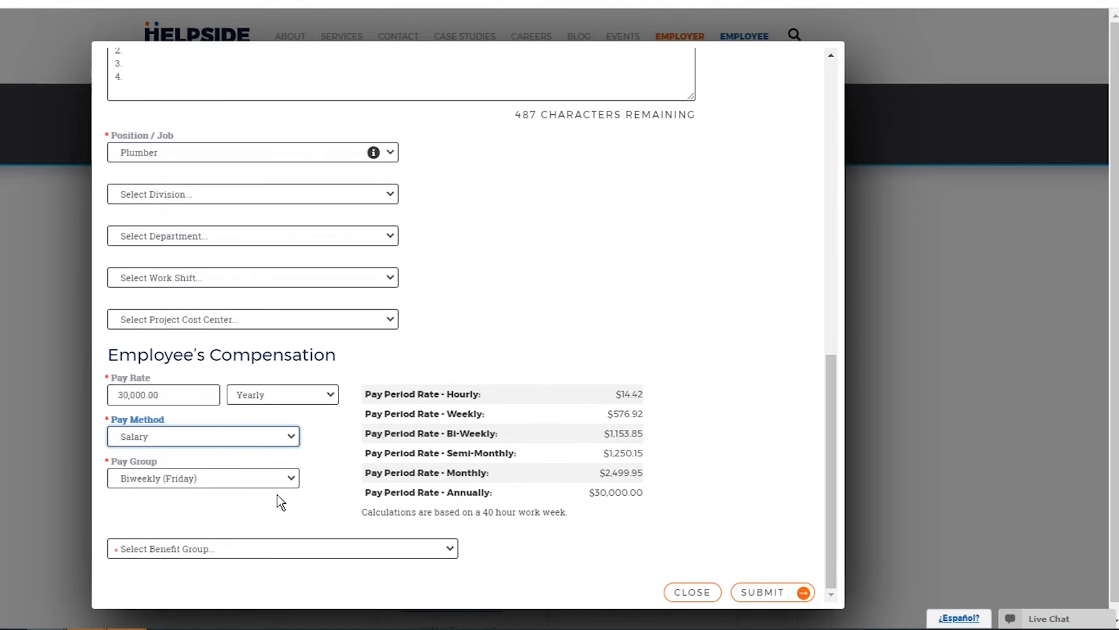
click(250, 479)
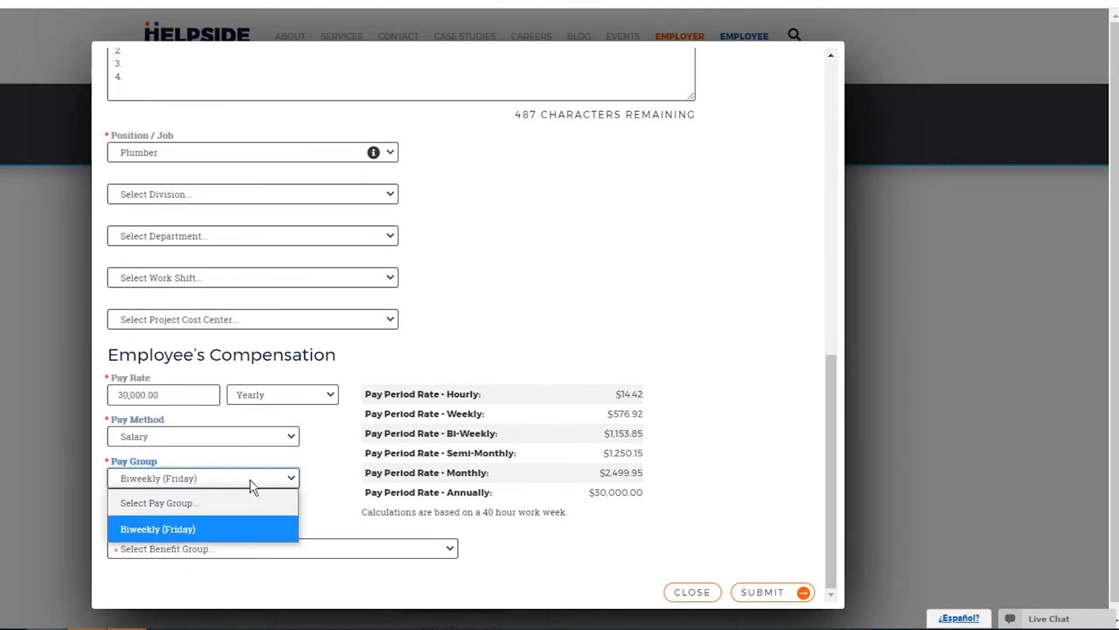
click(225, 529)
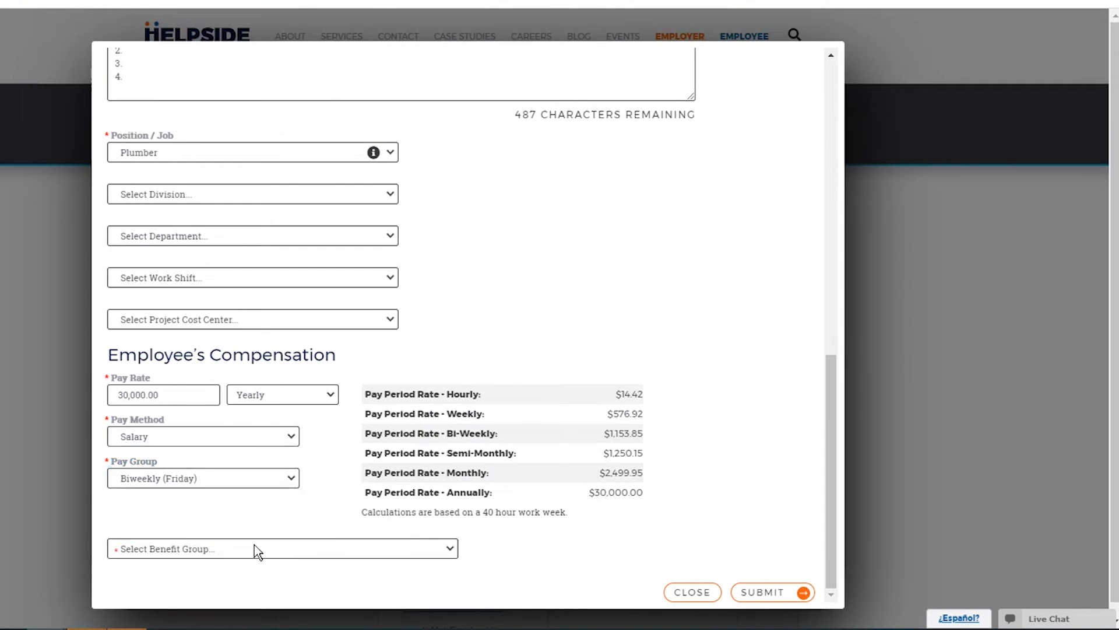
click(257, 552)
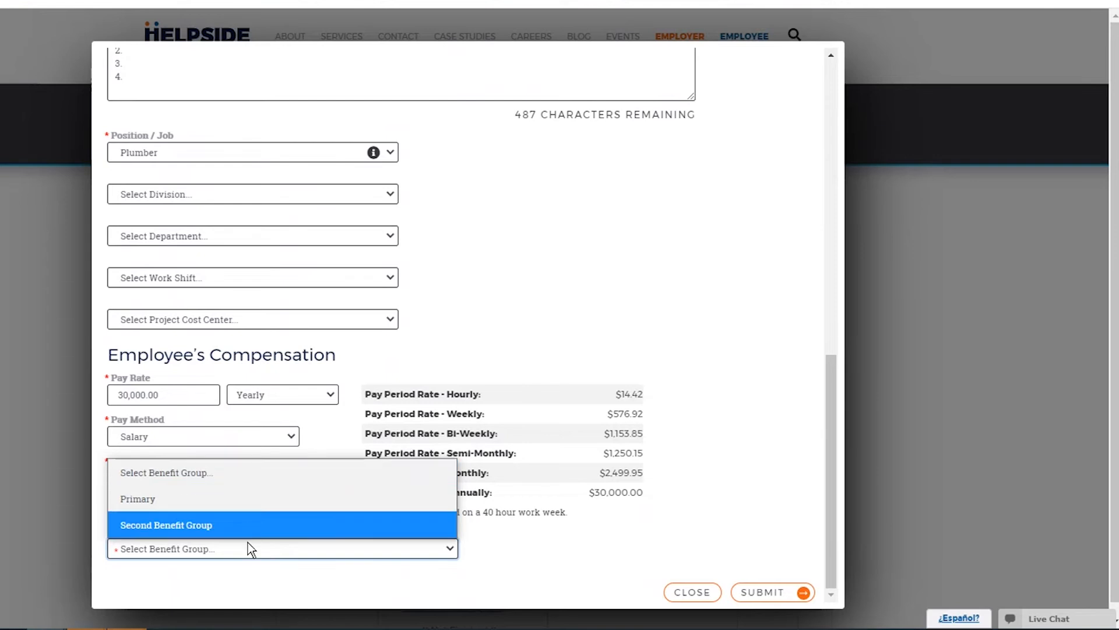
click(243, 497)
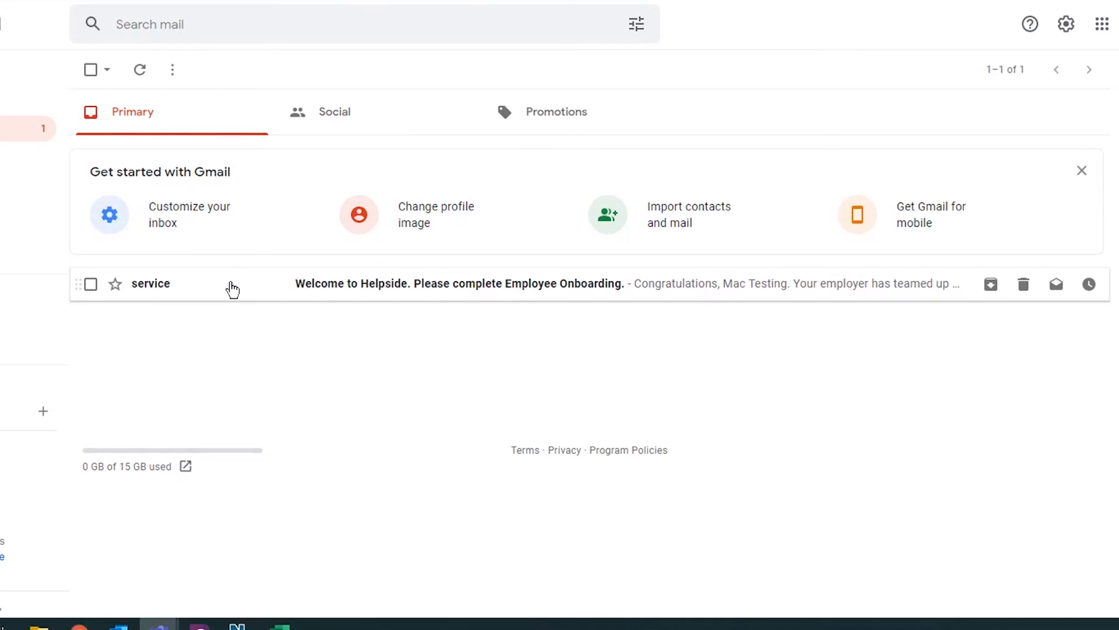
Open the 'Welcome to Helpside' email in Gmail and read through the onboarding invitation.
click(215, 290)
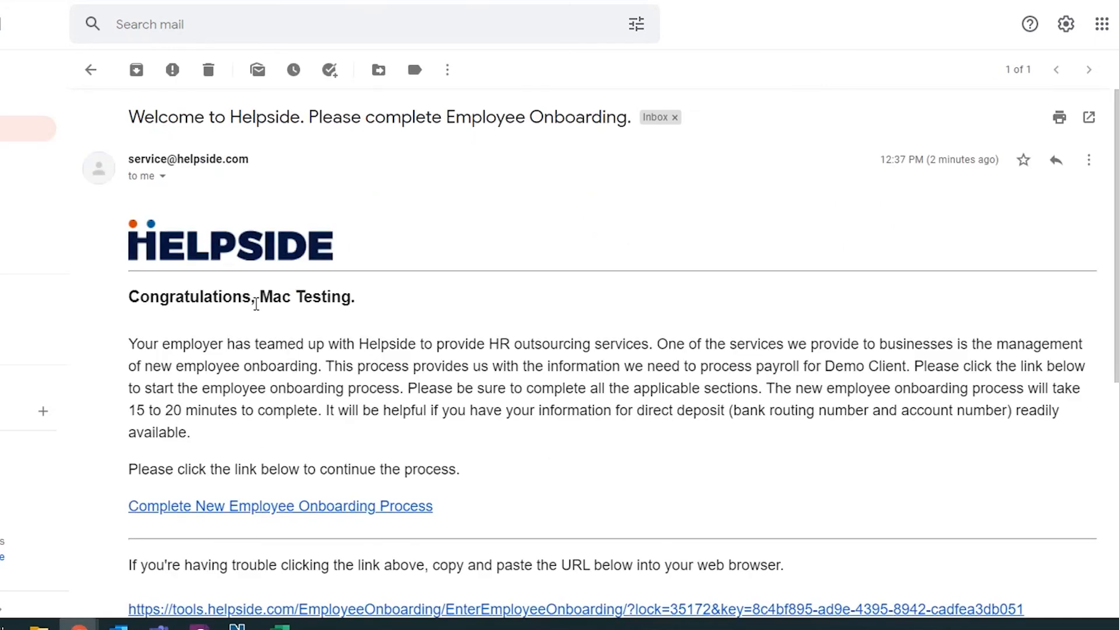
scroll(329, 385, down, 3)
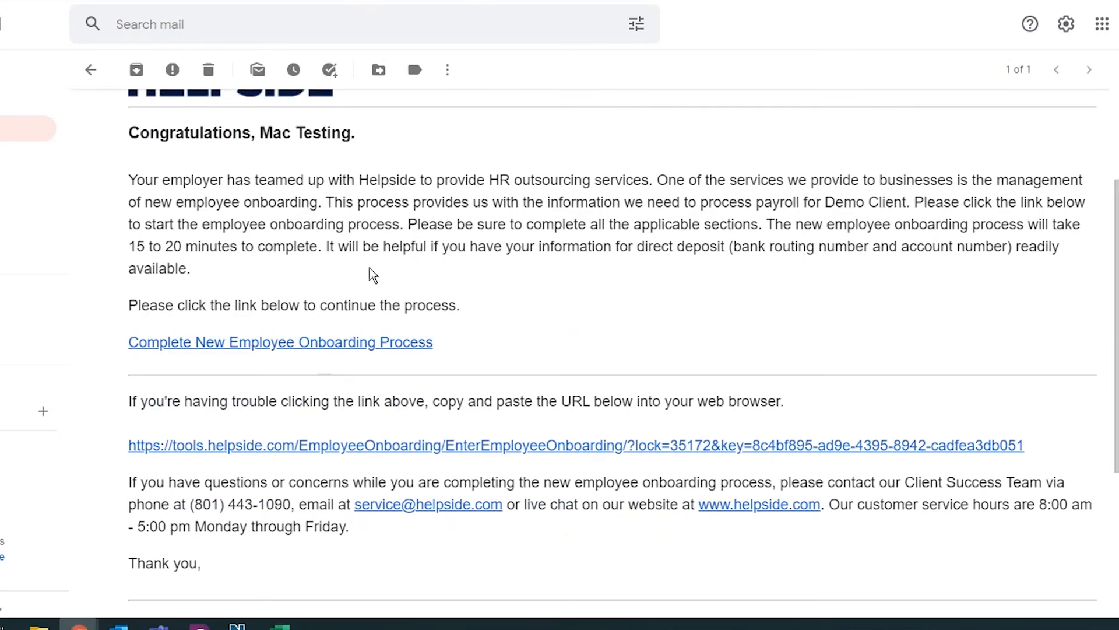
scroll(363, 300, down, 1)
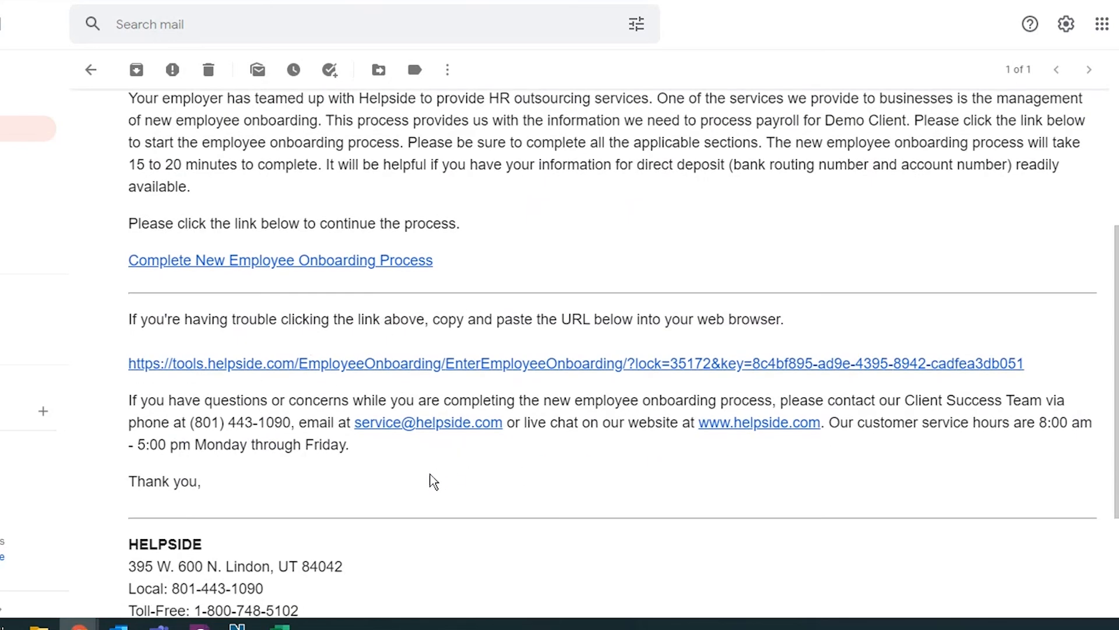
scroll(434, 482, down, 1)
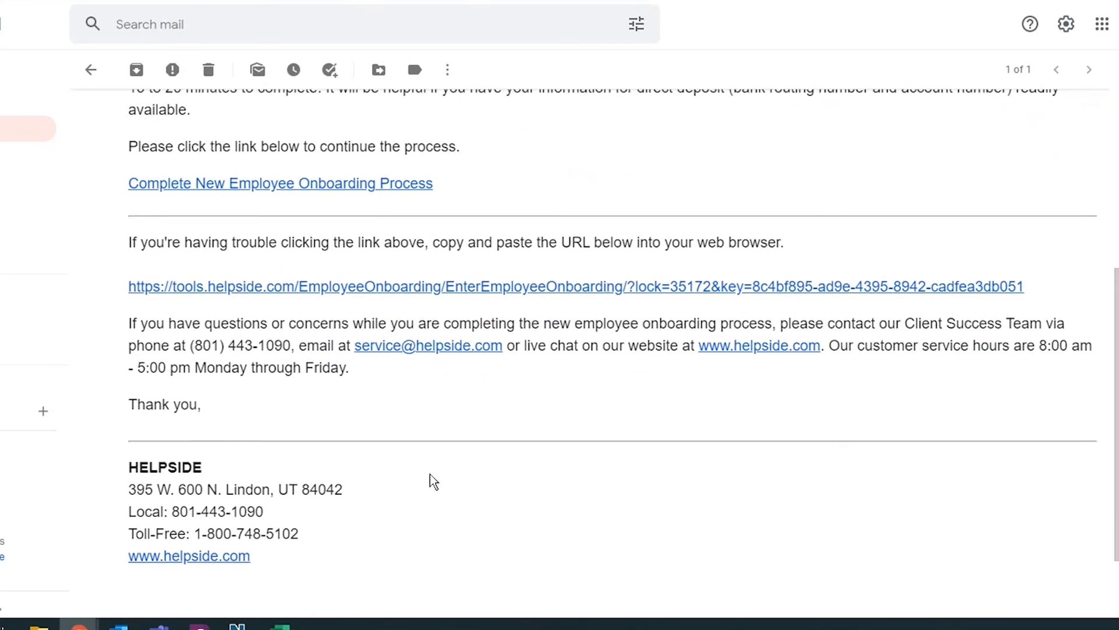
scroll(433, 482, up, 4)
scroll(357, 465, down, 1)
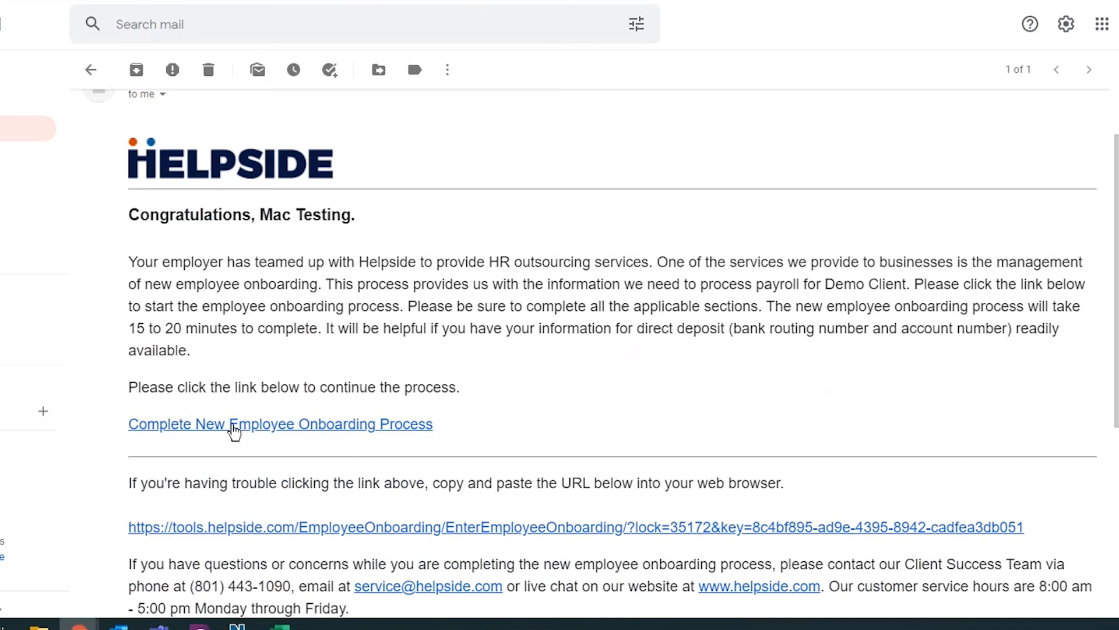
From the email link, verify identity with the employee's last name and Social Security Number.
click(379, 432)
click(202, 179)
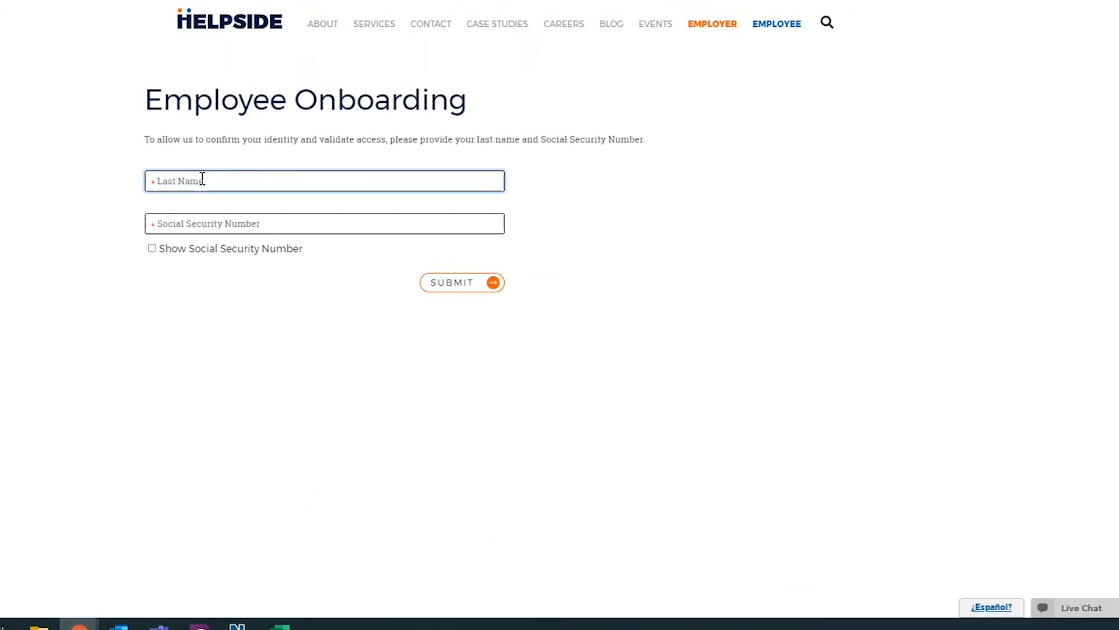
text(Testing)
key(Tab)
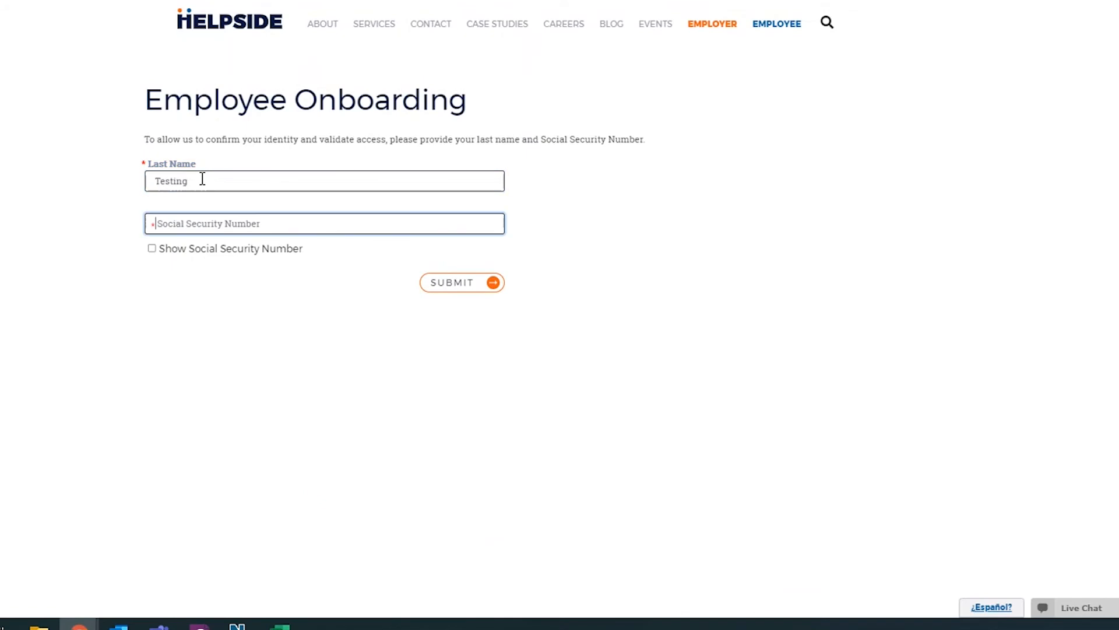
text(••••••••••)
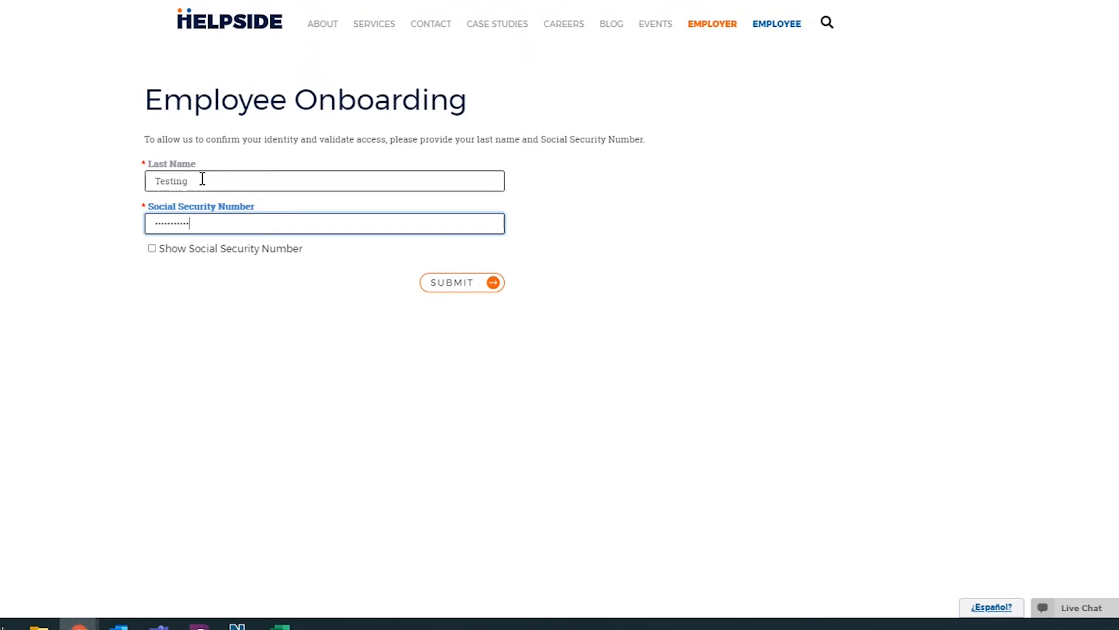
click(460, 284)
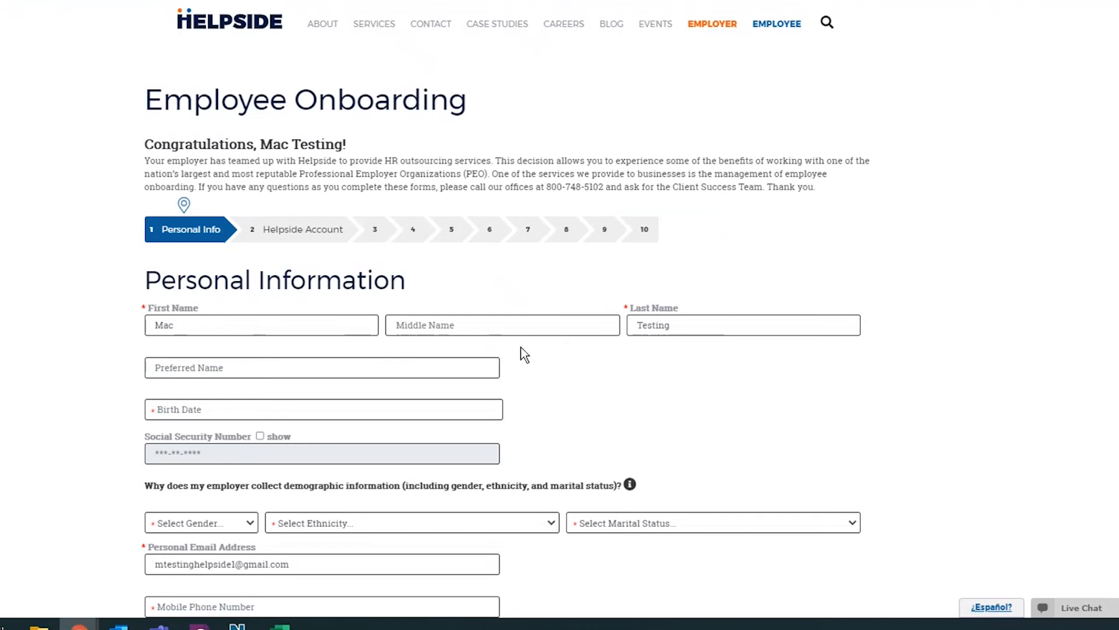
Review the prefilled name and personal email on the Personal Information form.
scroll(522, 354, down, 1)
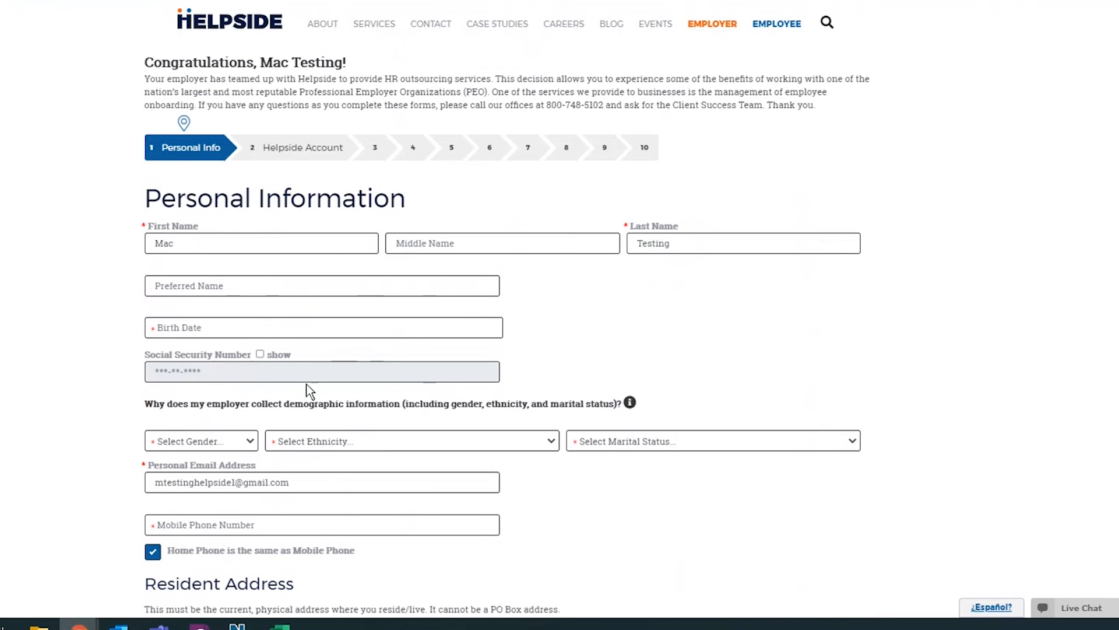
scroll(300, 392, down, 1)
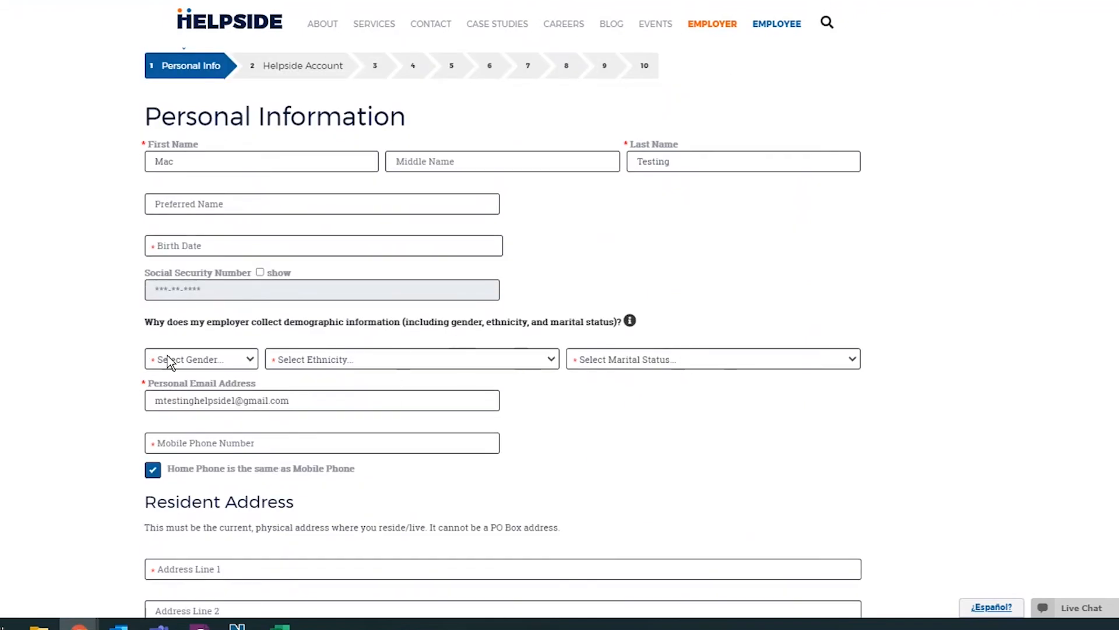
scroll(367, 420, down, 2)
scroll(368, 387, up, 3)
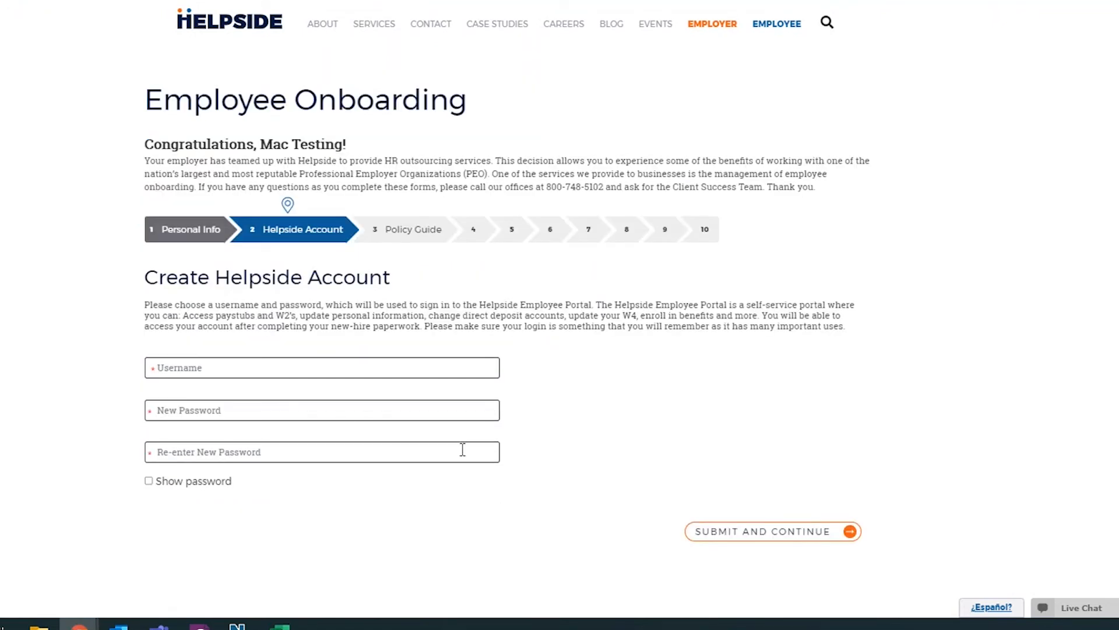
Select the Username field to begin creating the Helpside account.
click(308, 366)
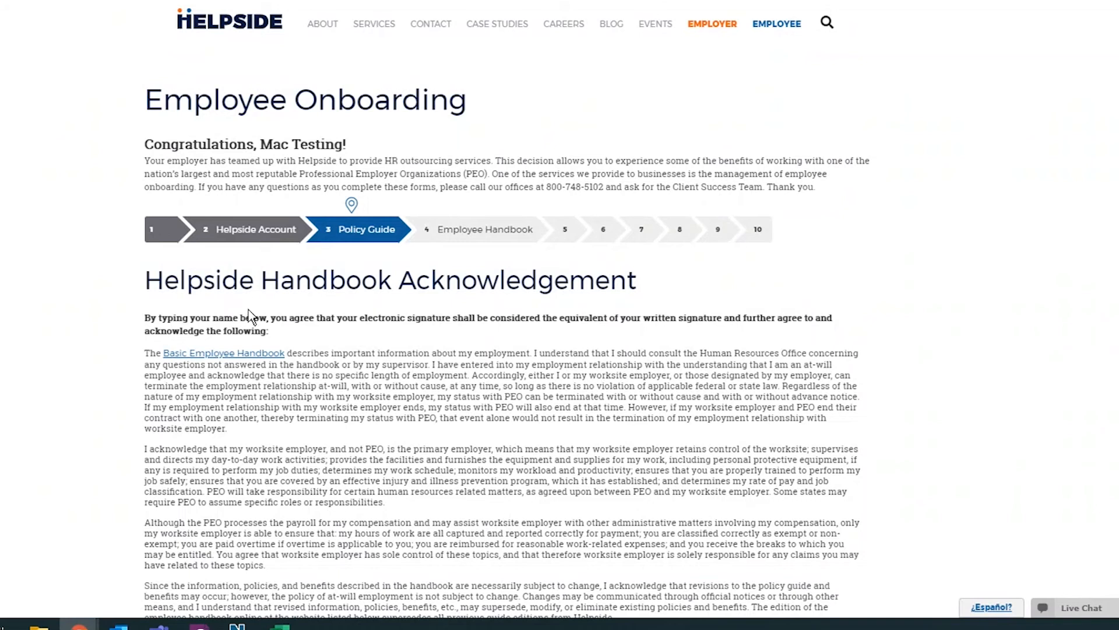
Sign the Helpside Handbook Acknowledgement with the employee's full name and submit it.
scroll(435, 350, down, 3)
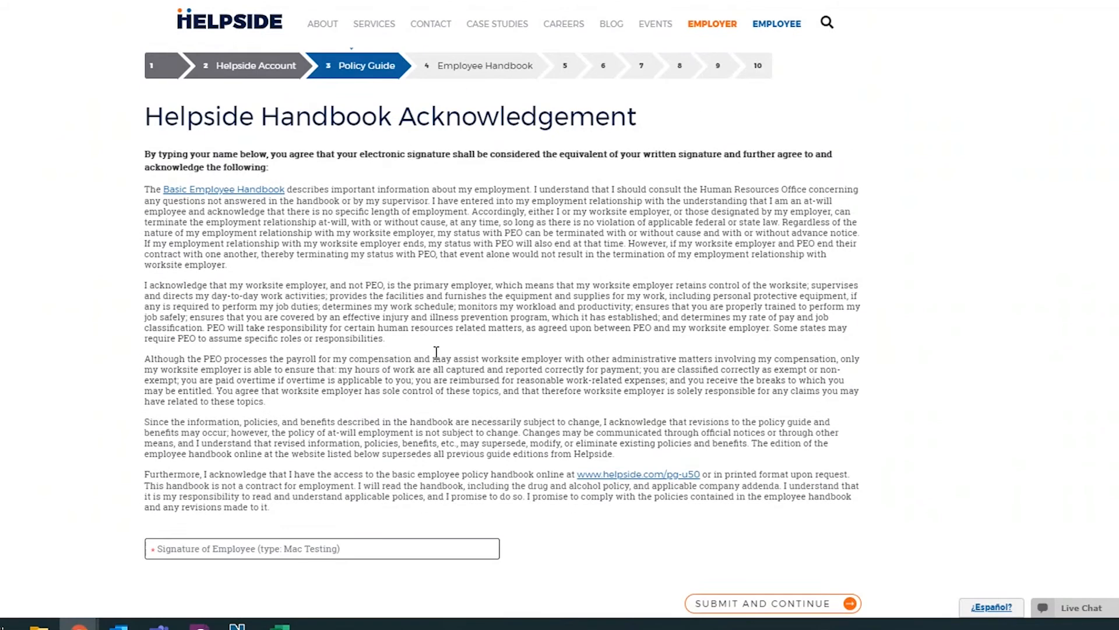
scroll(435, 352, down, 1)
scroll(362, 357, up, 2)
scroll(354, 346, down, 1)
click(295, 547)
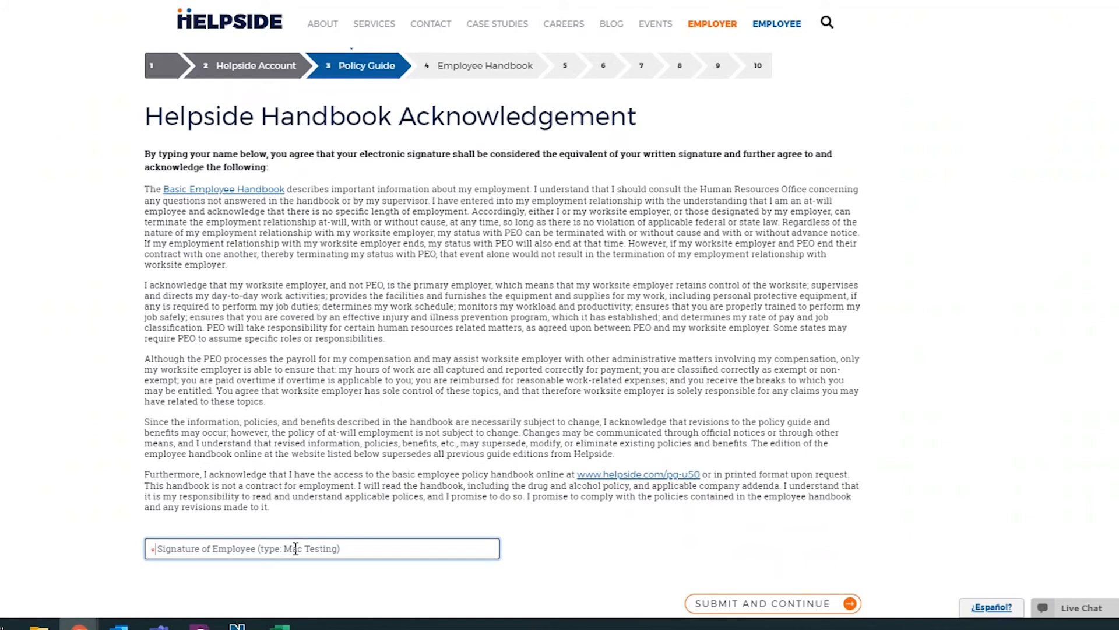
text(Mac)
key(BackSpace)
key(BackSpace)
text(ac )
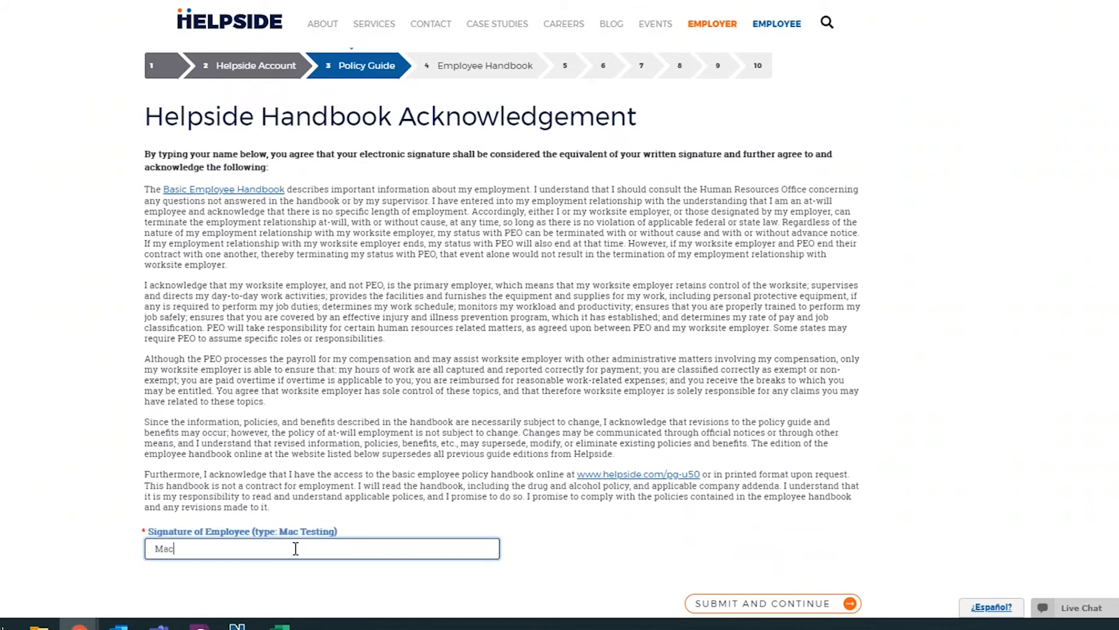
text(Testing)
scroll(456, 513, down, 1)
click(752, 522)
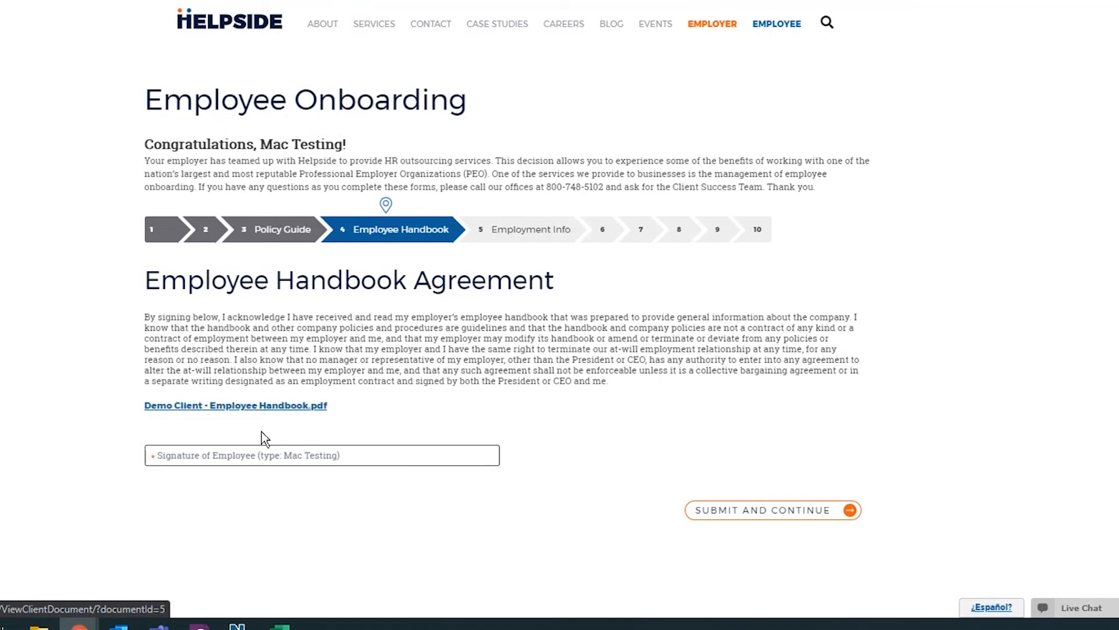
Sign the Employee Handbook Agreement with the employee's name, then accept the Employment Information page.
click(218, 458)
text(Mac Testing)
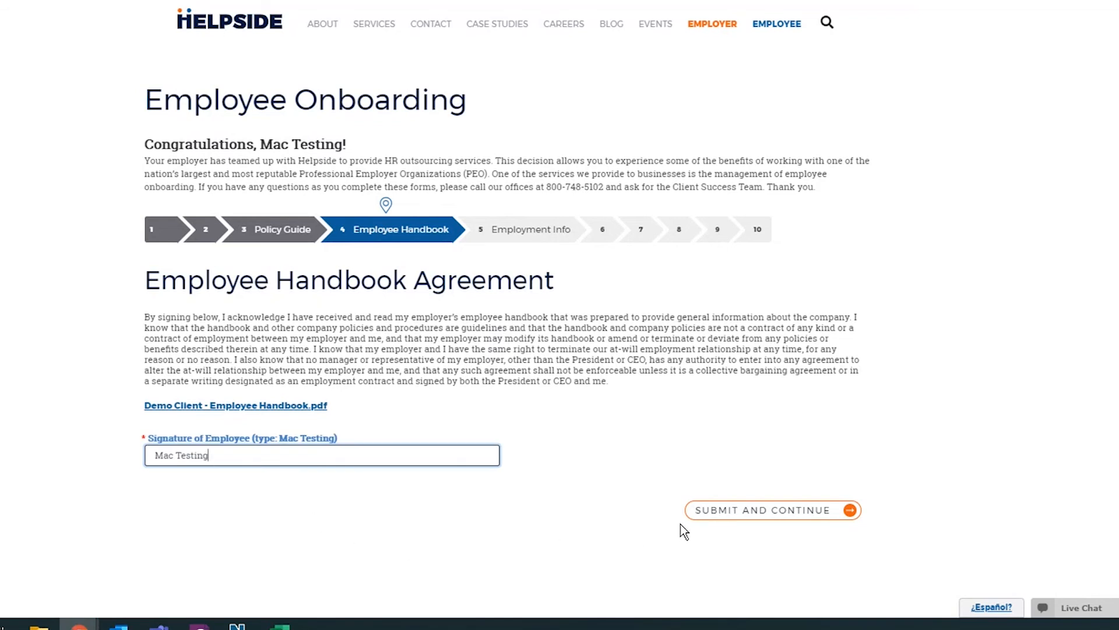
click(721, 513)
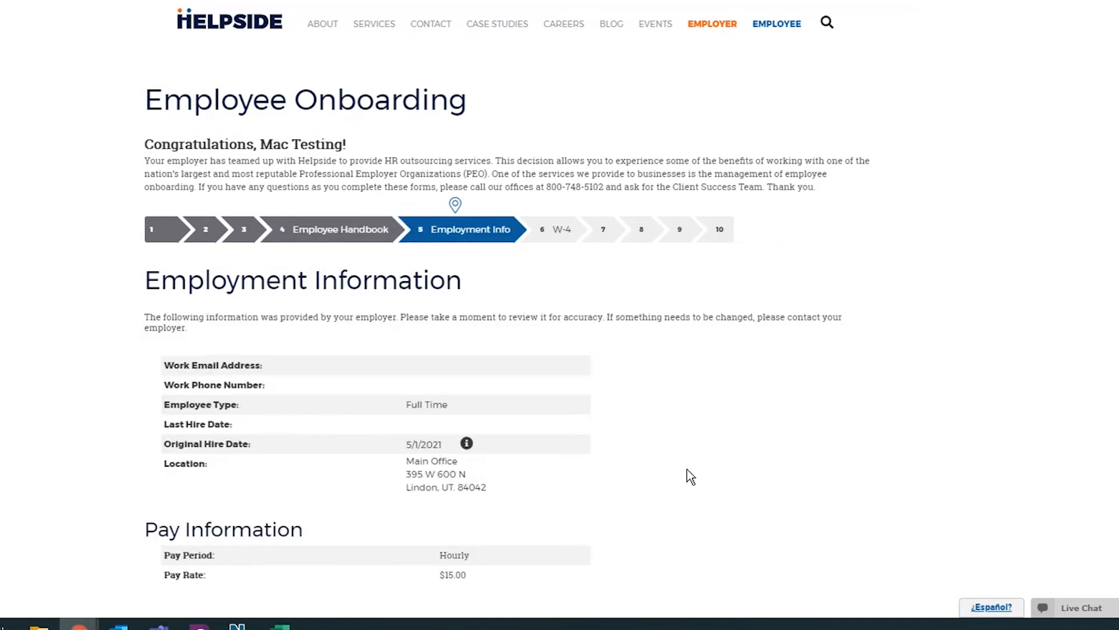
scroll(690, 477, down, 1)
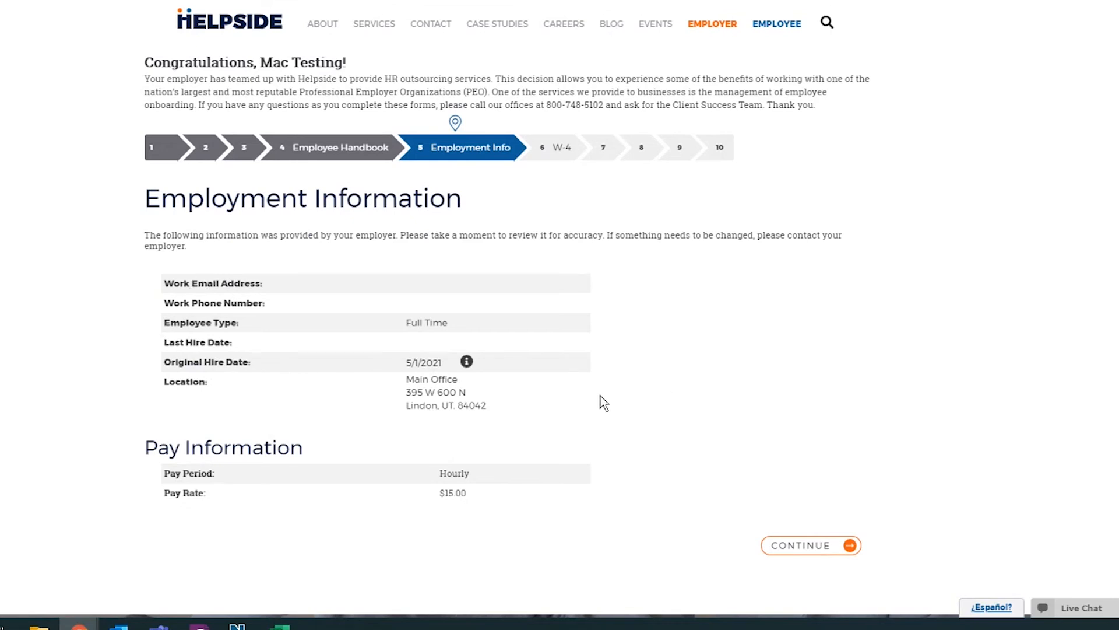
click(804, 551)
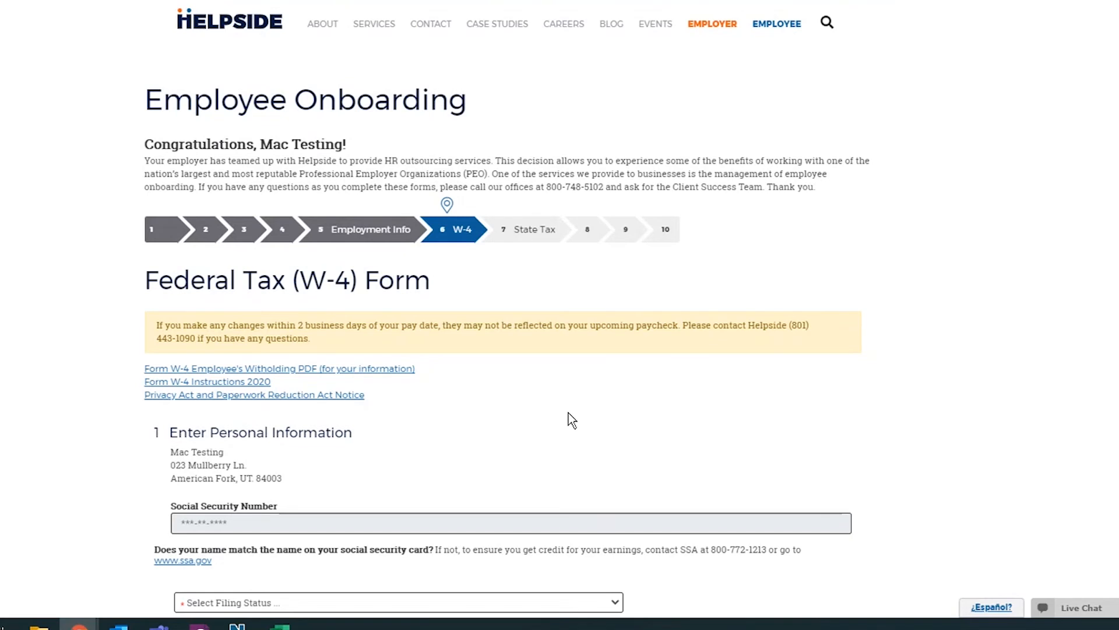
Set the W-4 filing status to Married Filing Jointly and submit the form.
scroll(539, 379, down, 3)
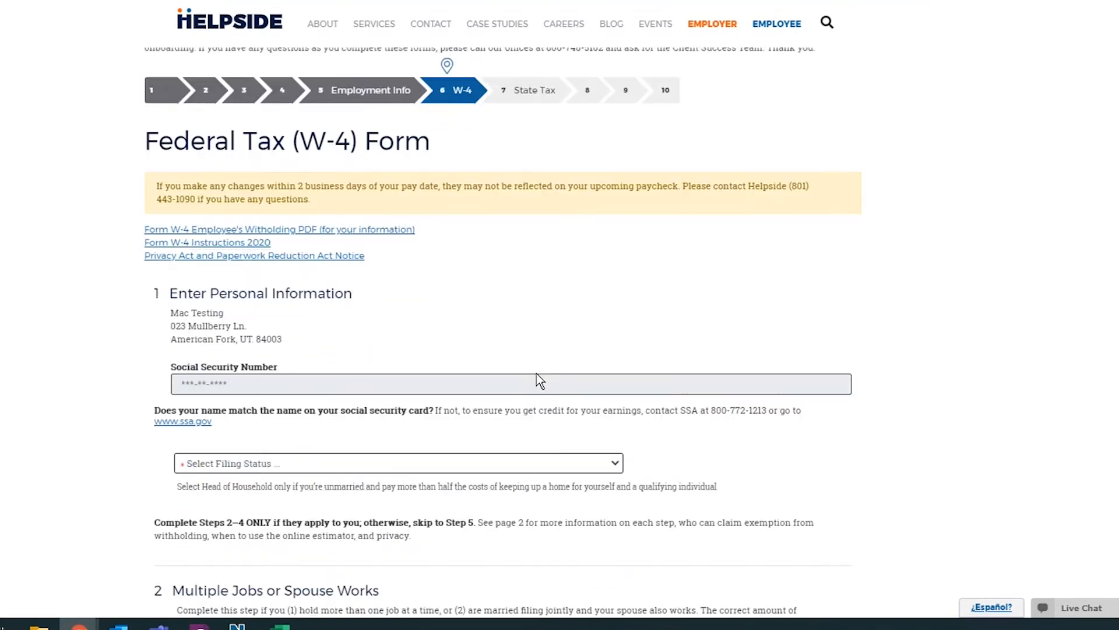
click(460, 439)
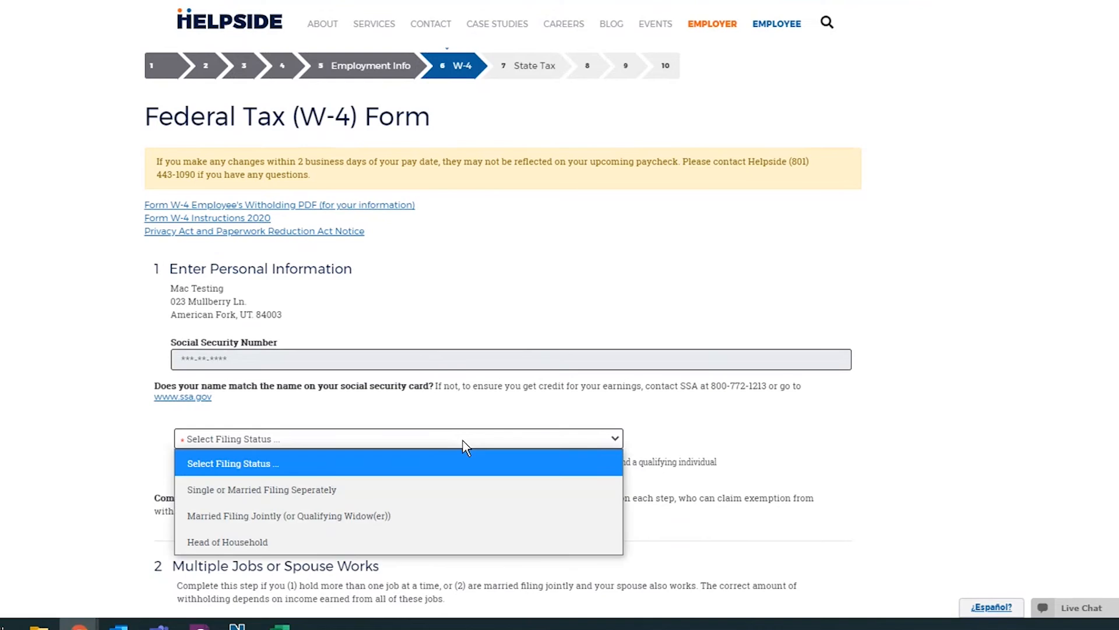
click(287, 515)
scroll(312, 462, down, 3)
scroll(312, 462, down, 3)
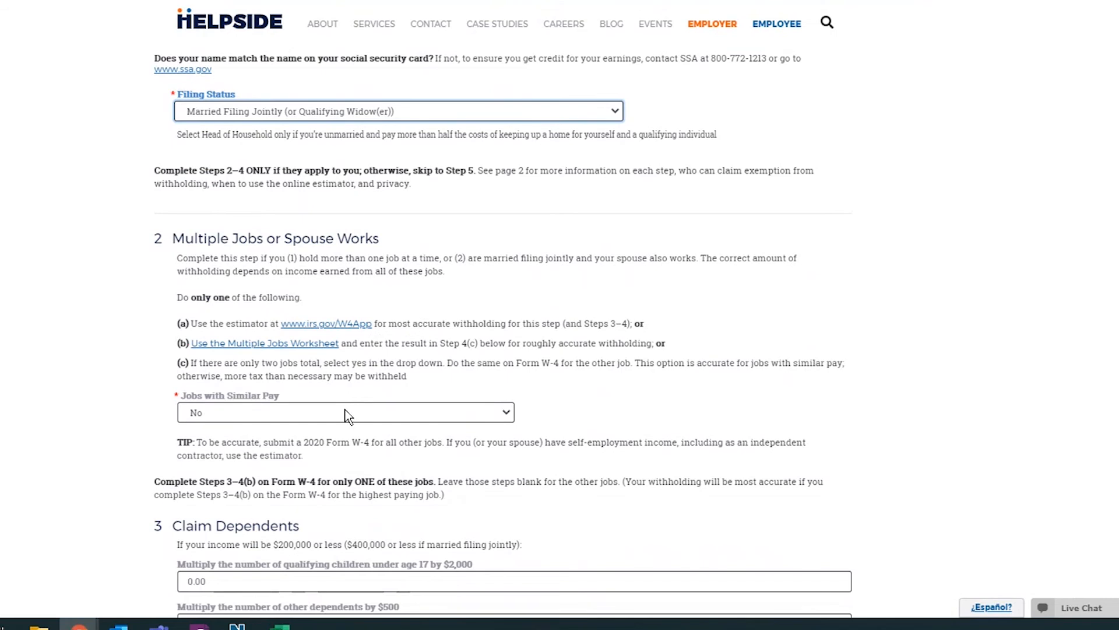
scroll(346, 415, down, 2)
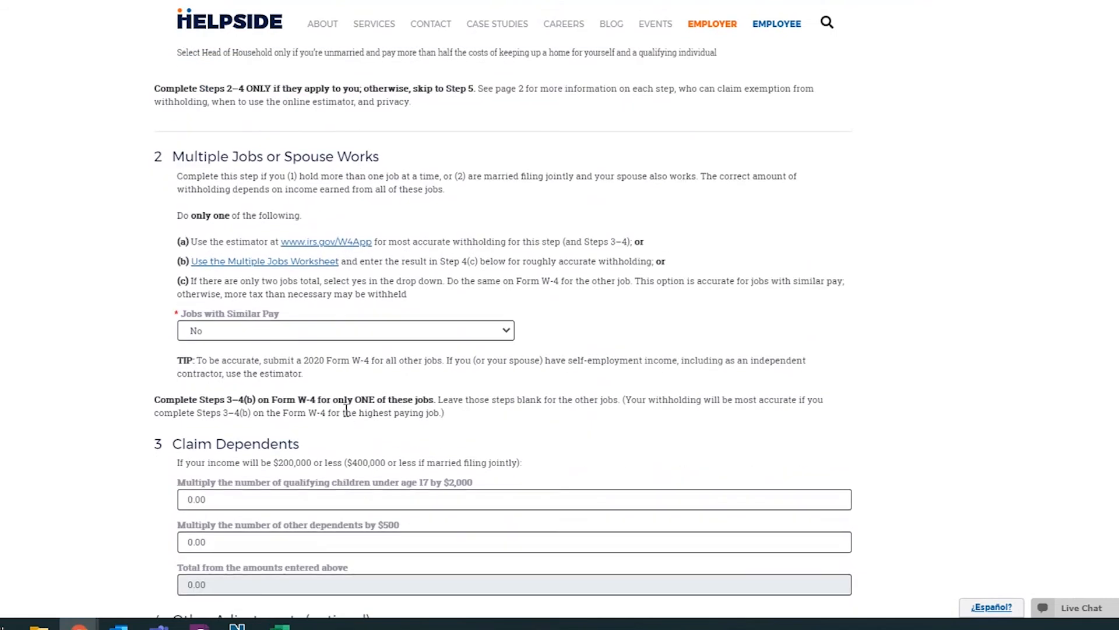
scroll(346, 411, down, 2)
scroll(346, 411, down, 10)
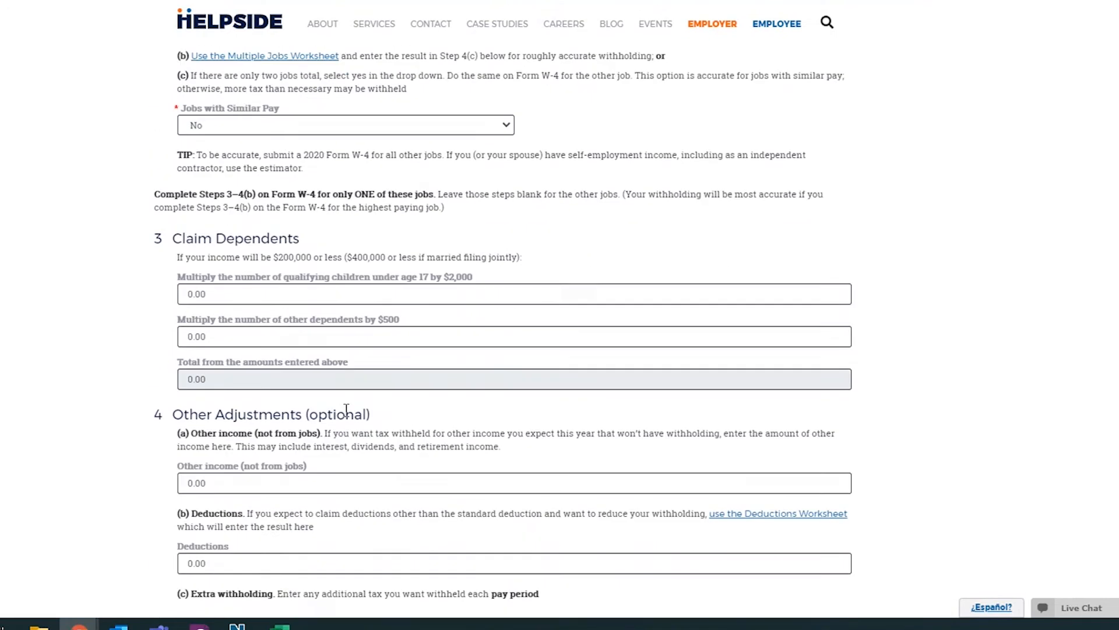
scroll(348, 417, down, 2)
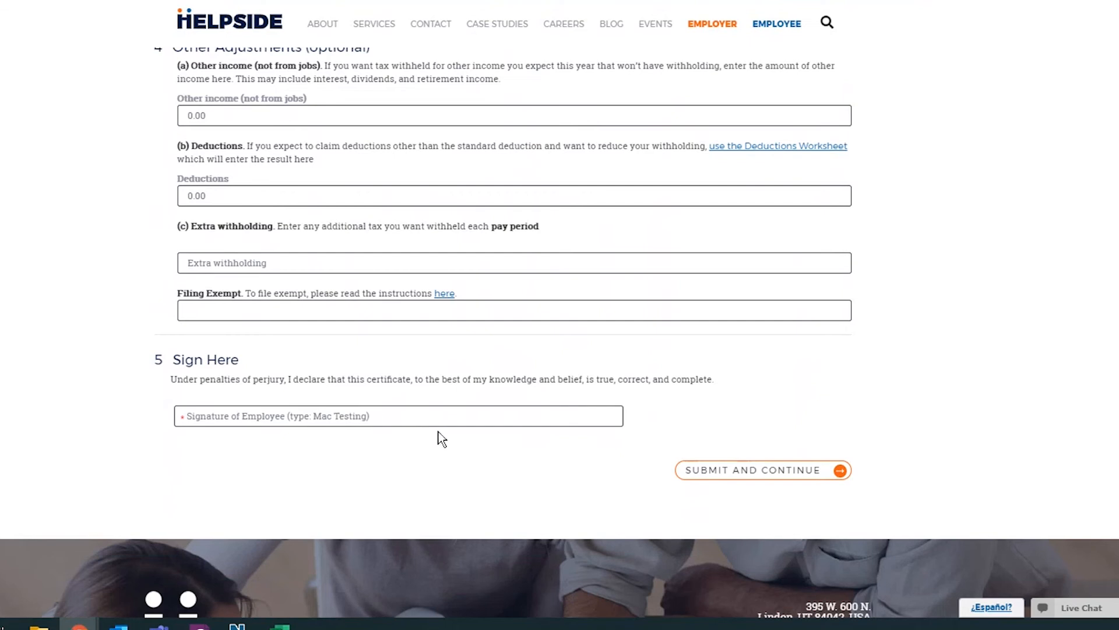
click(732, 472)
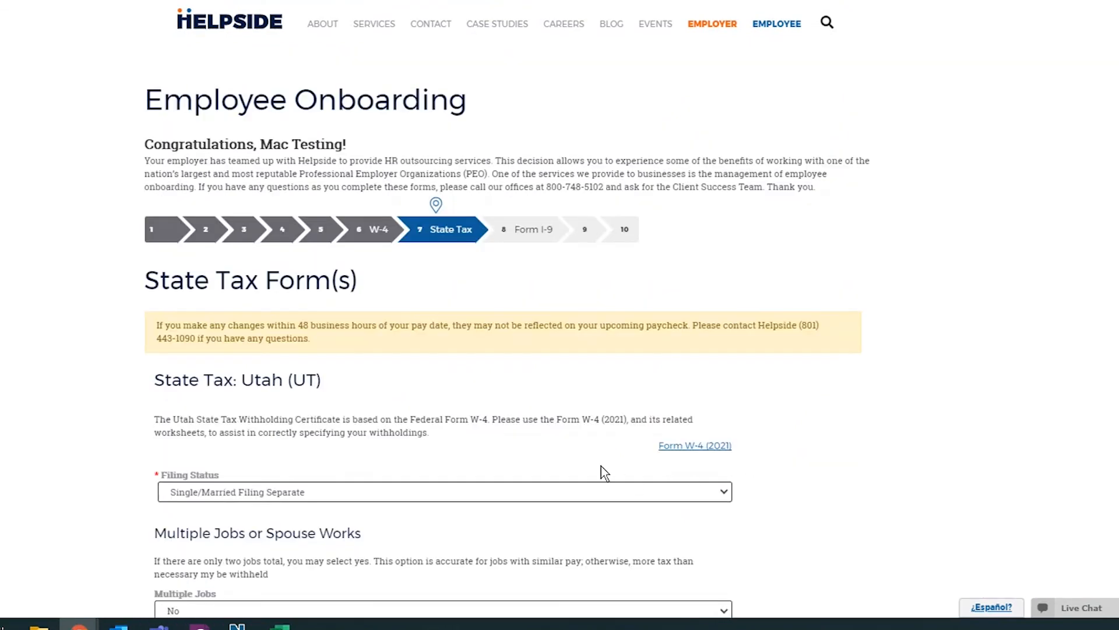
Scroll to the bottom of the Utah state tax form and select the Employee's Signature field.
scroll(604, 470, down, 1)
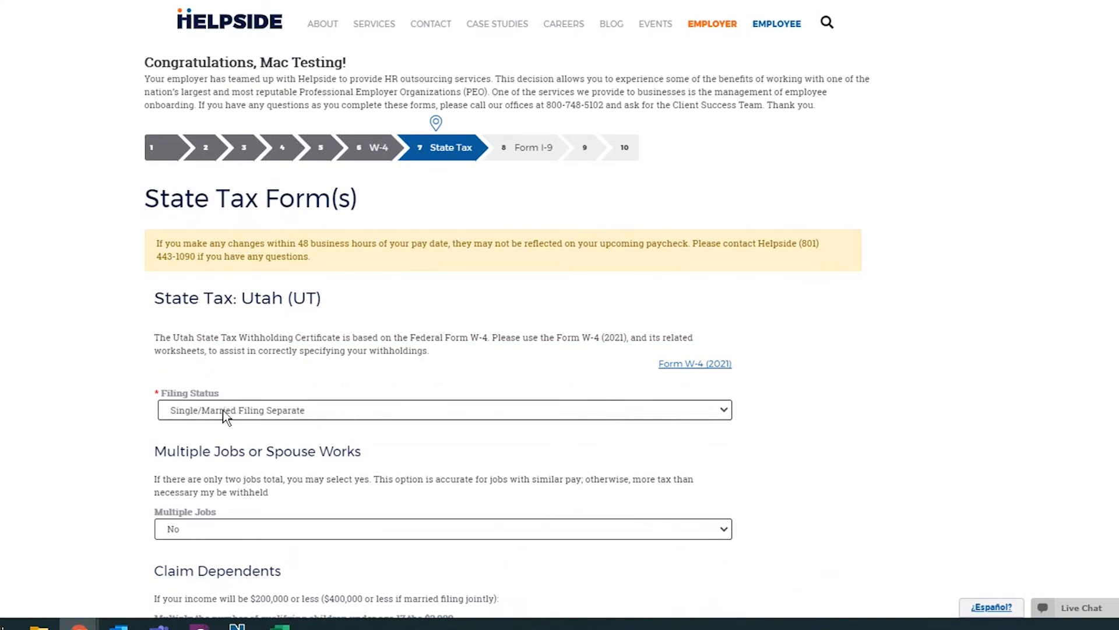
scroll(233, 419, down, 3)
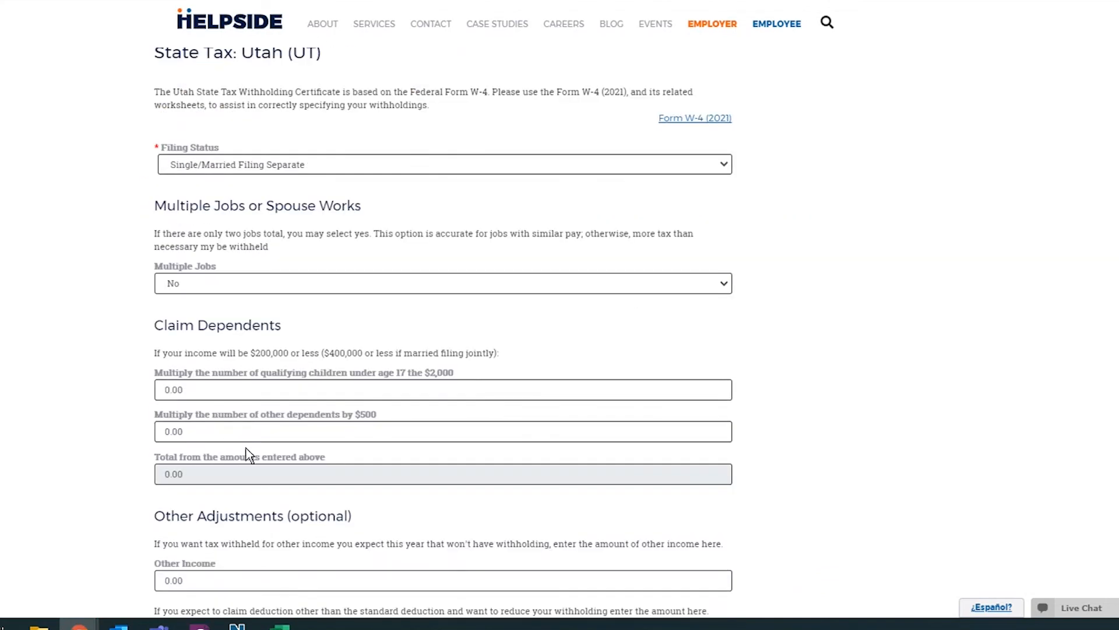
scroll(246, 452, down, 4)
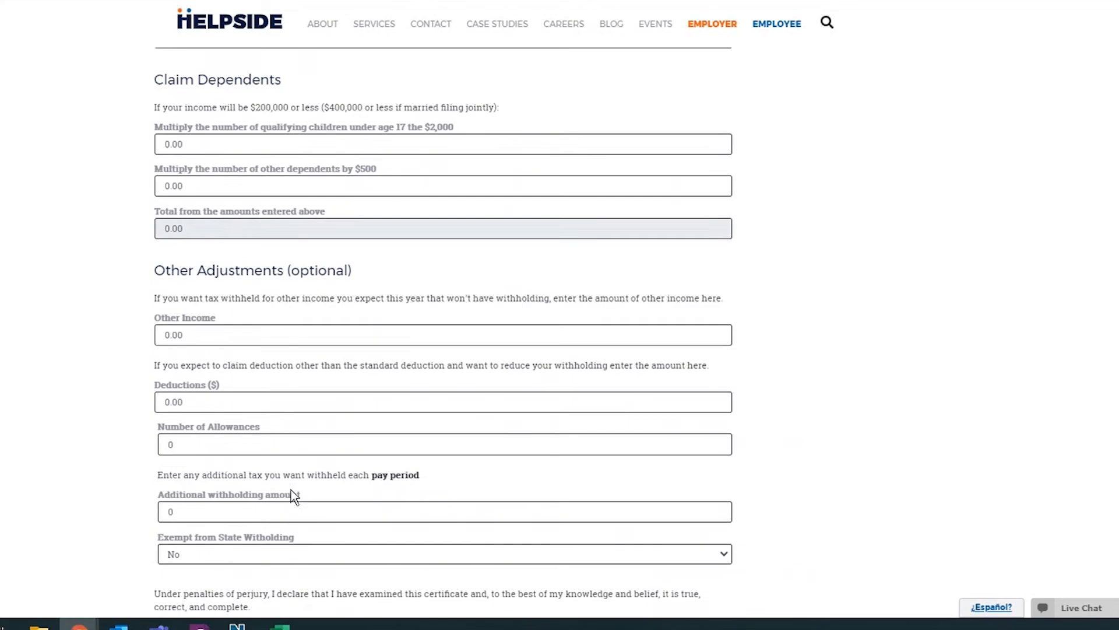
scroll(294, 497, down, 1)
scroll(275, 450, down, 1)
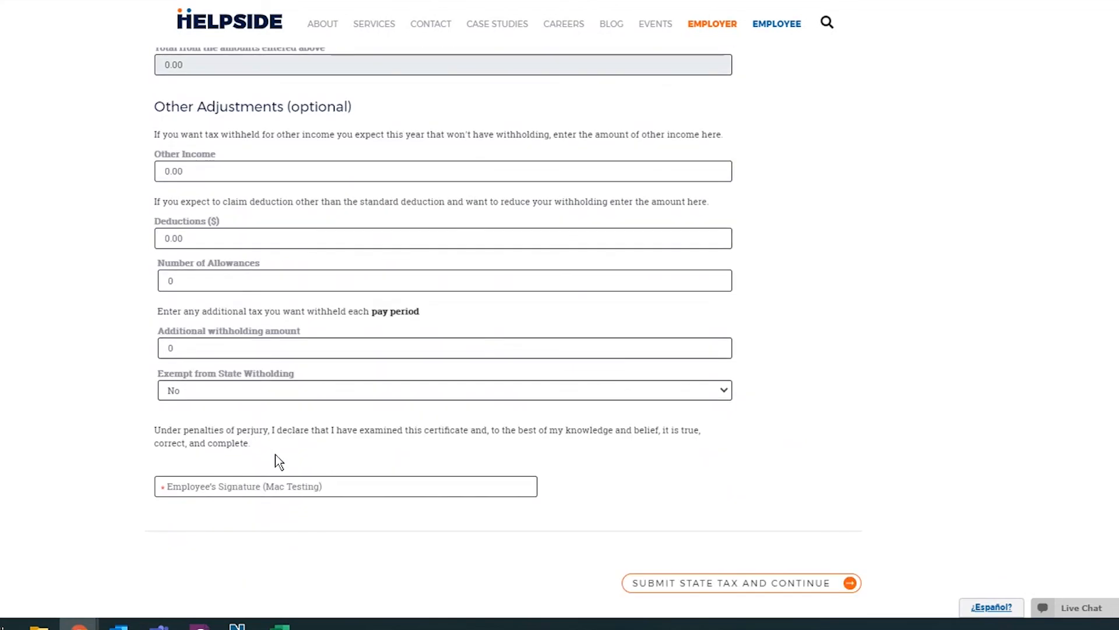
click(352, 486)
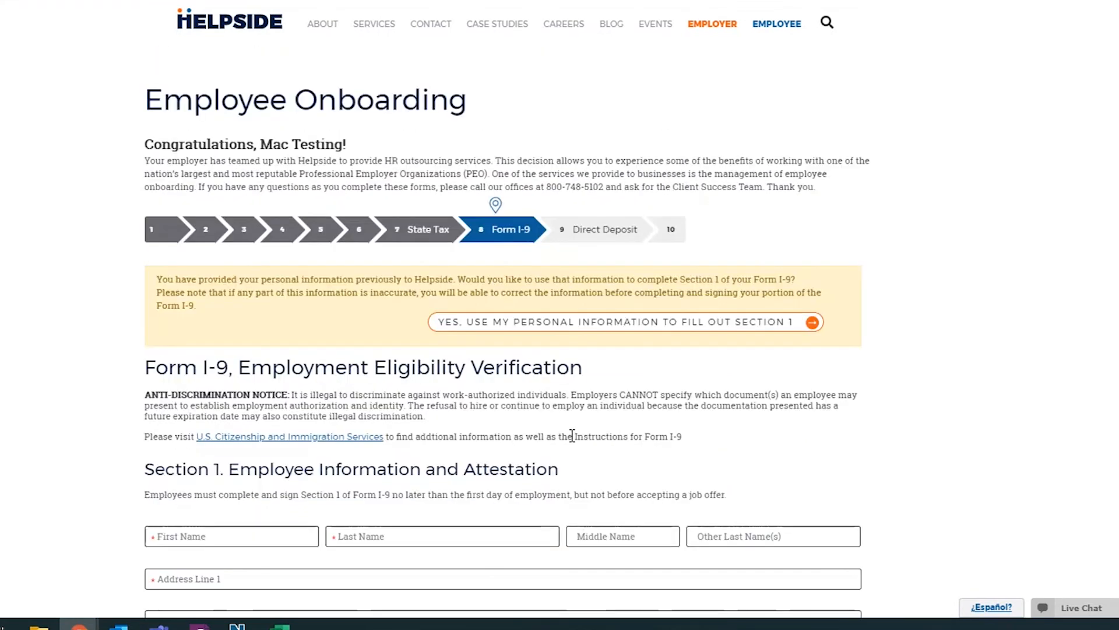
Review Form I-9 Section 1 and submit it.
scroll(572, 436, down, 3)
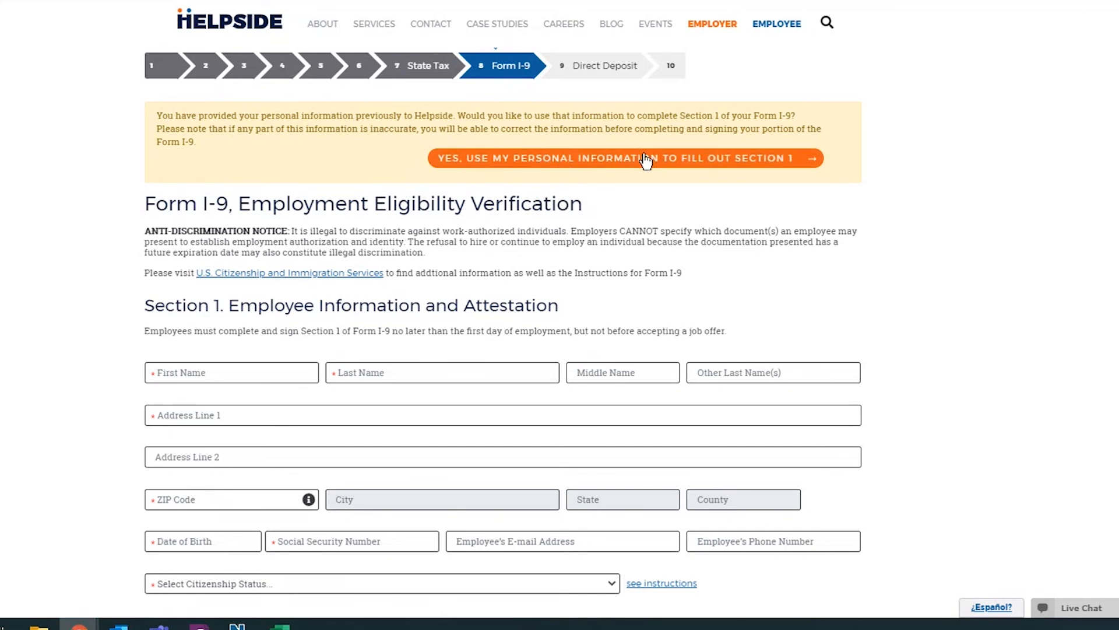
scroll(556, 457, down, 4)
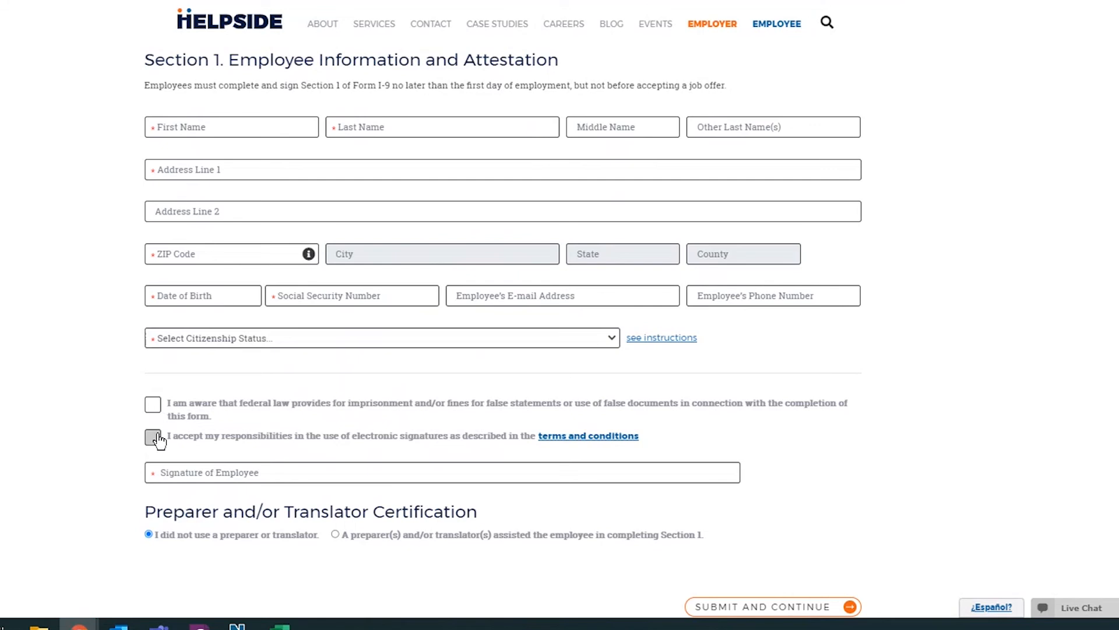
scroll(245, 491, down, 1)
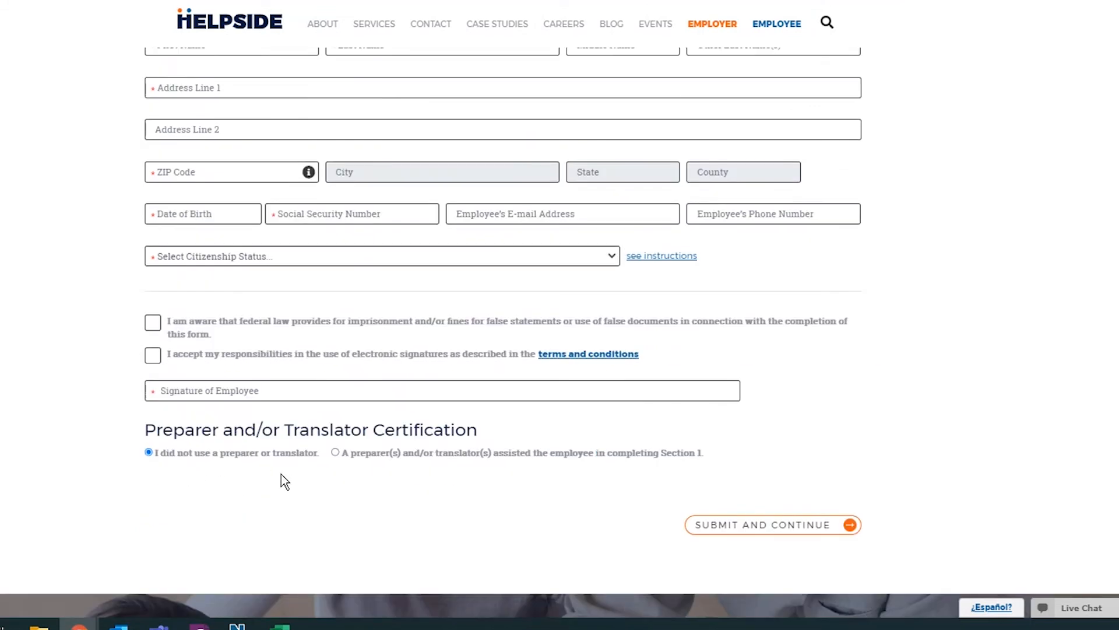
click(703, 528)
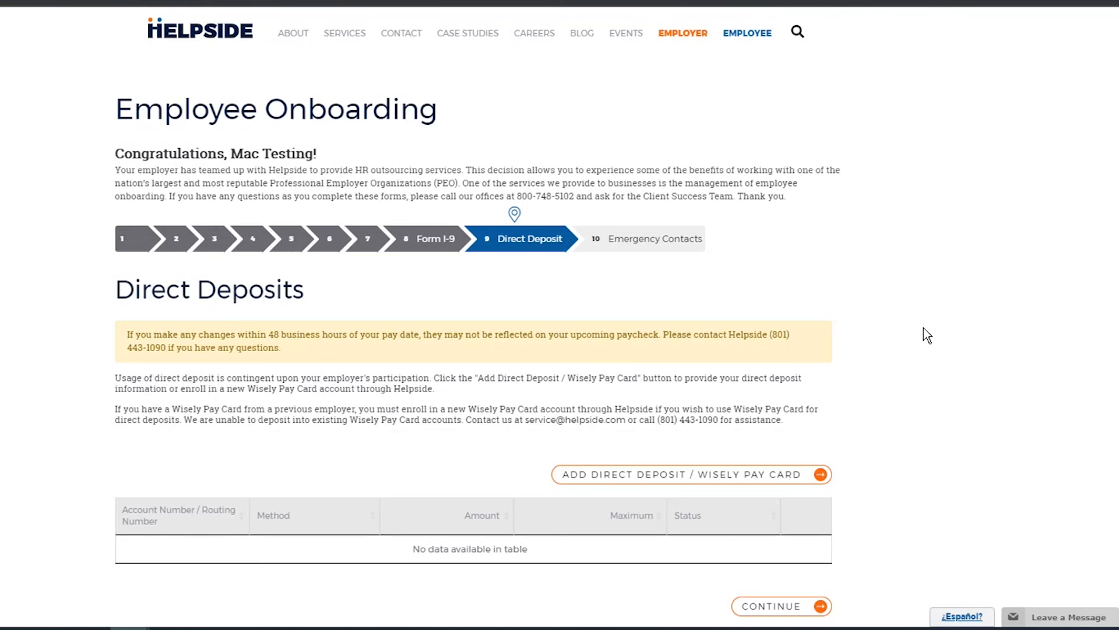
Scroll down the Direct Deposits page, leaving it with no accounts.
scroll(945, 484, down, 1)
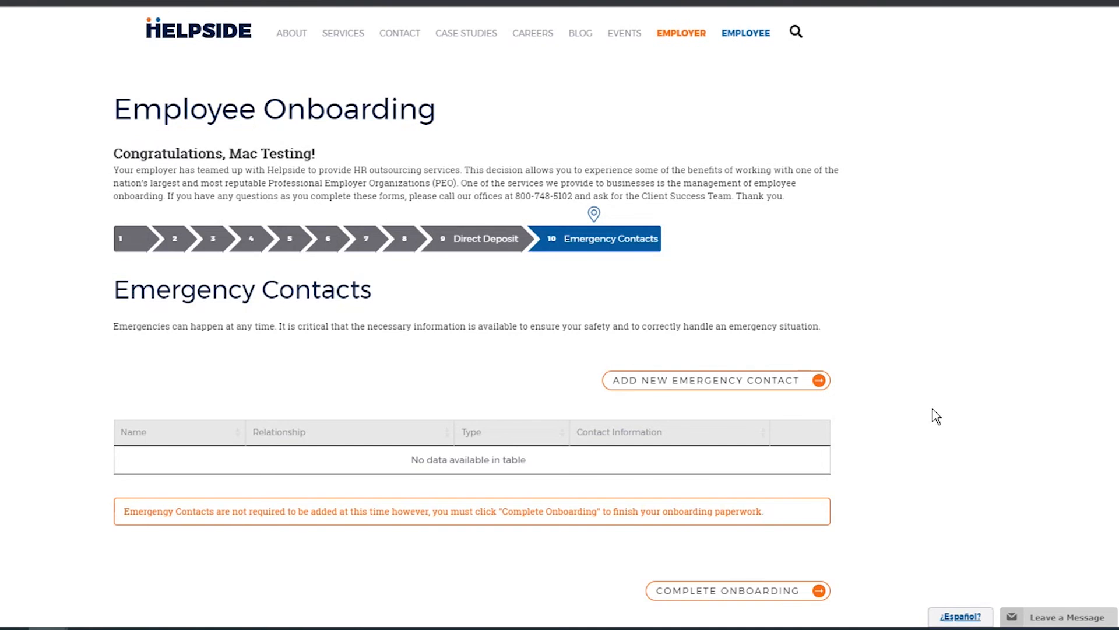
Open the new emergency contact form and close it without adding a contact.
click(726, 387)
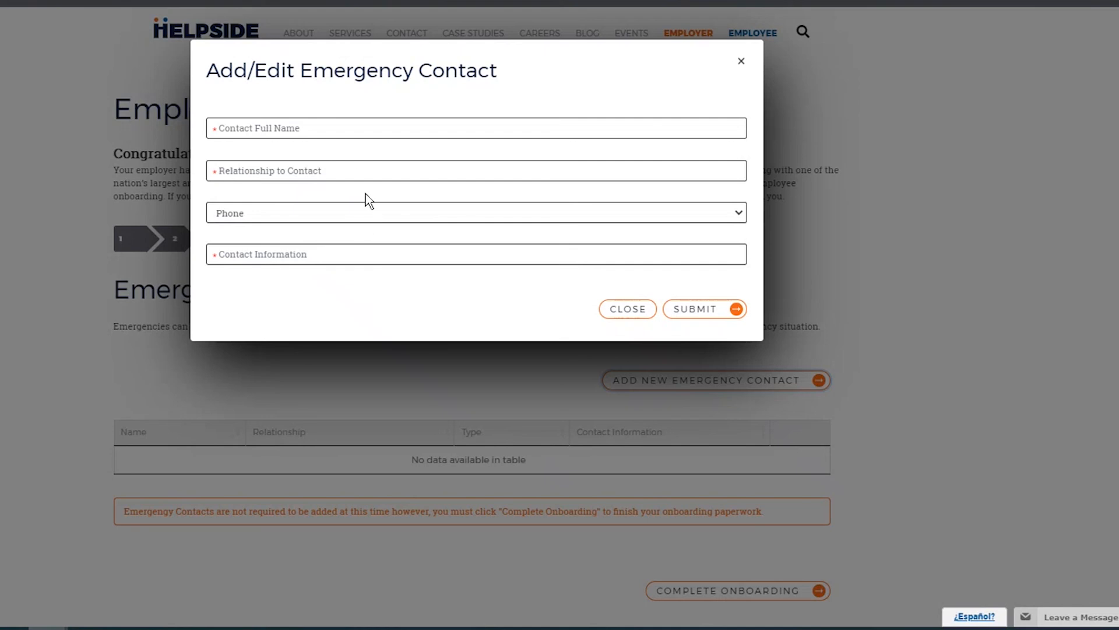
click(621, 312)
scroll(921, 446, down, 1)
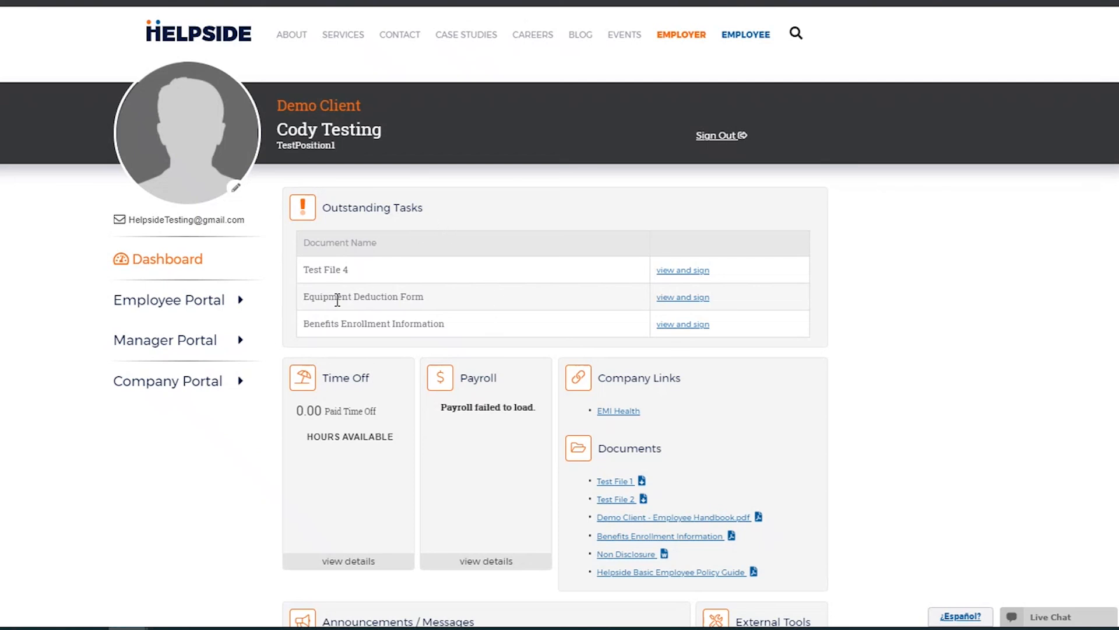
Go to Manager Portal's Onboarding Management and review the four employees' onboarding steps and I-9 status.
click(210, 347)
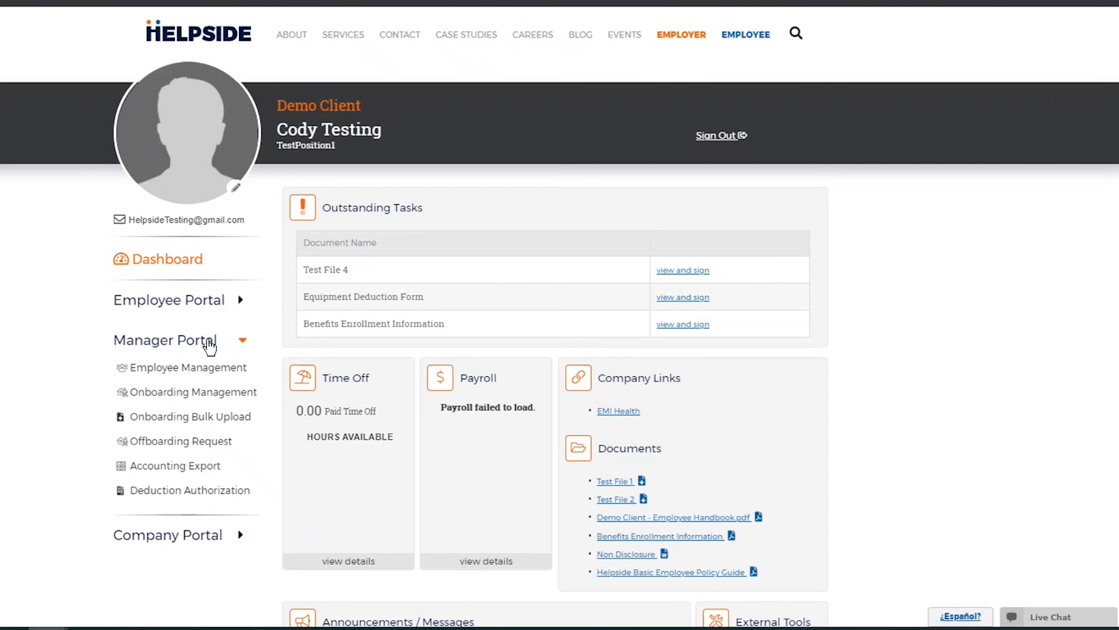
click(186, 398)
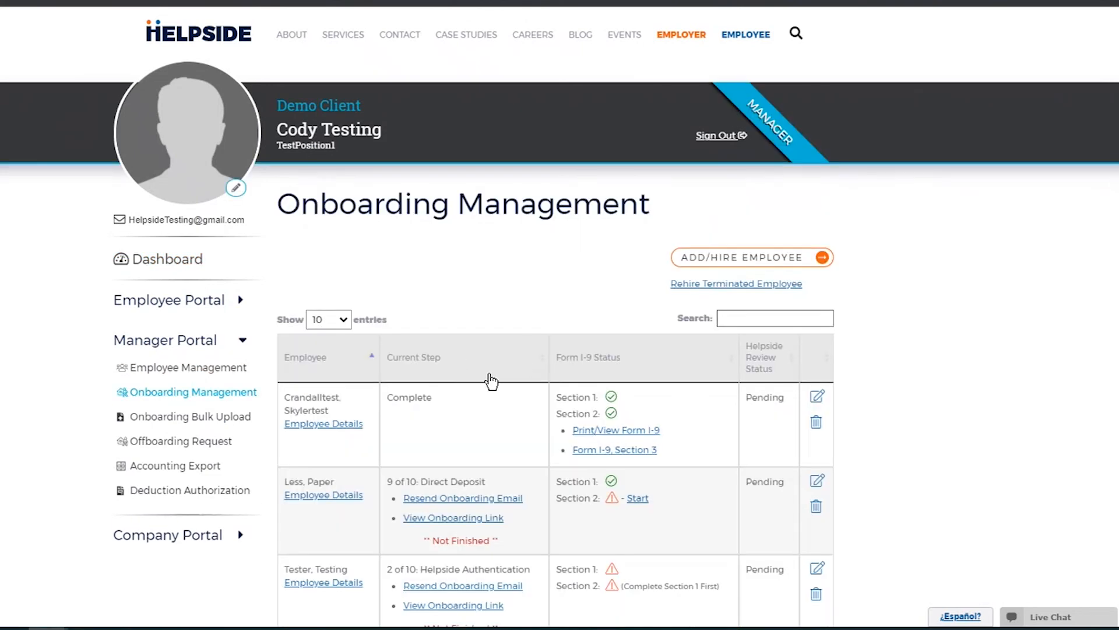
scroll(483, 410, down, 1)
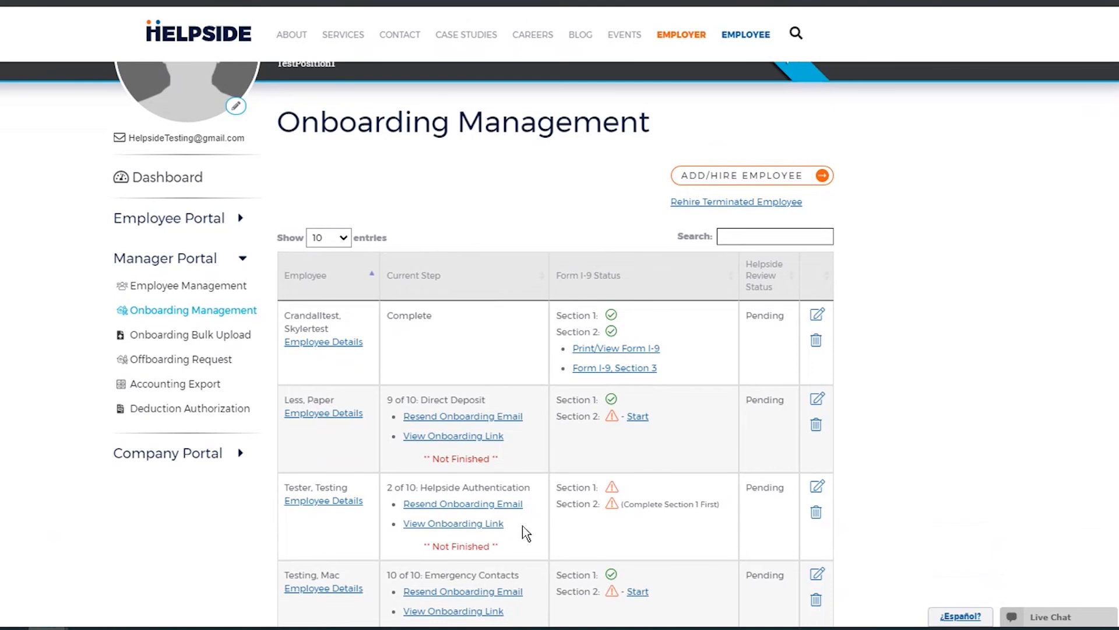
scroll(548, 512, down, 1)
scroll(556, 544, up, 1)
mouse_move(611, 404)
Start Form I-9 Section 2 for the second employee and choose List A documents.
click(637, 417)
scroll(278, 326, down, 3)
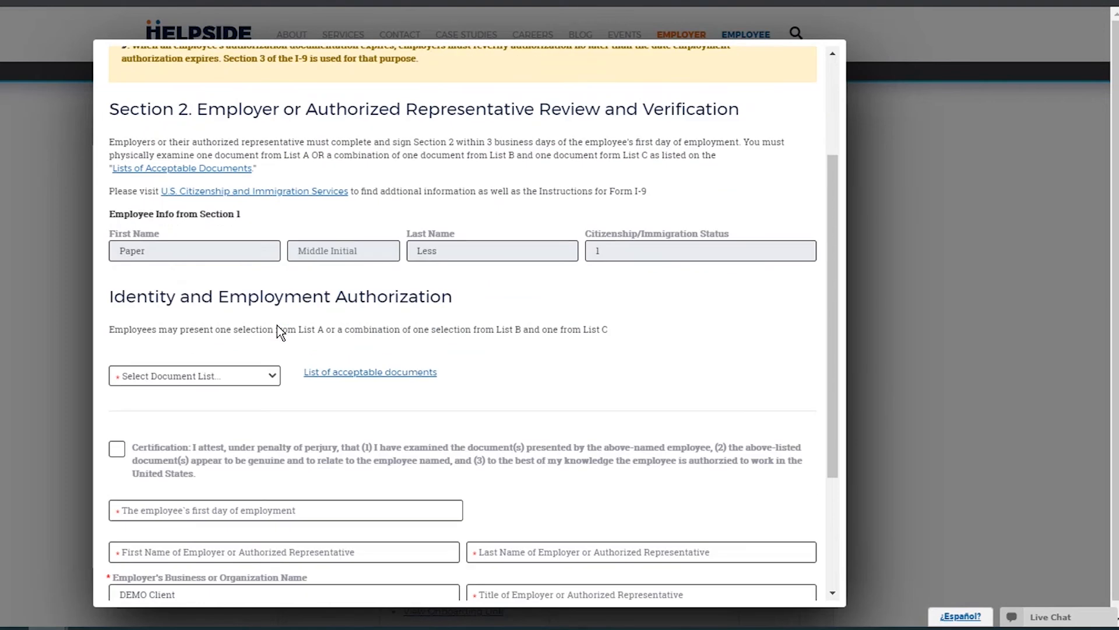
click(274, 380)
click(183, 426)
click(191, 439)
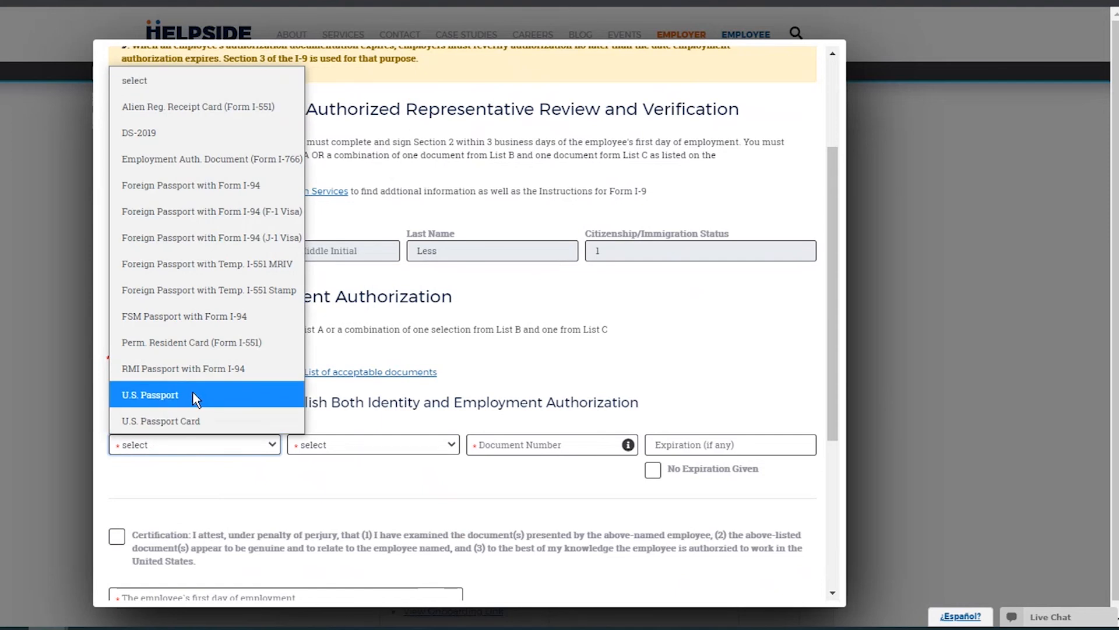
click(204, 446)
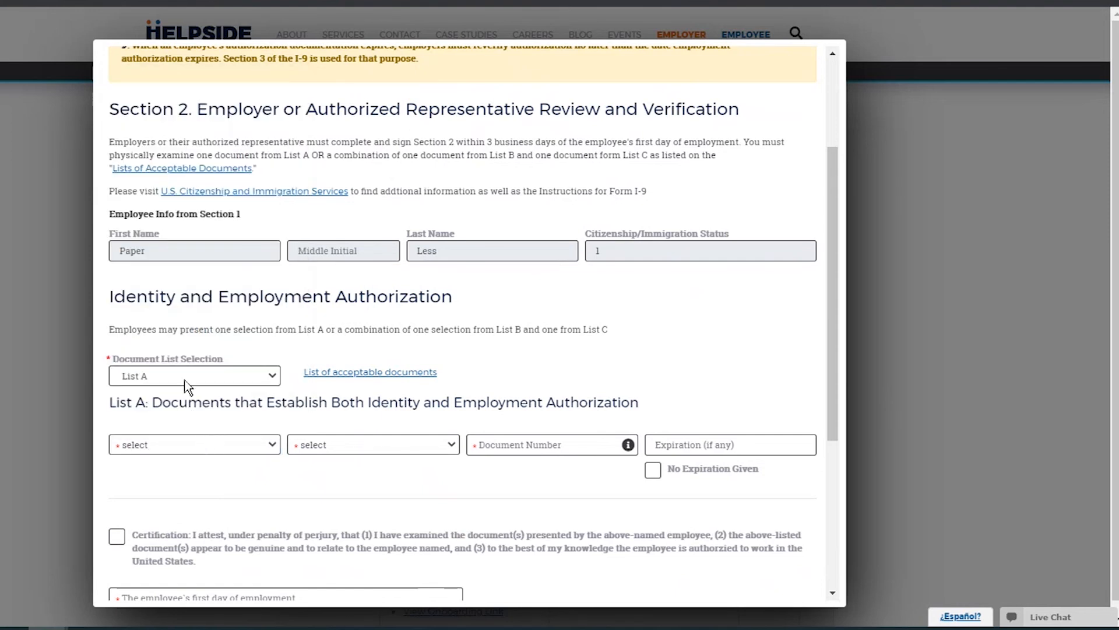
click(187, 385)
click(188, 385)
Set the document title to U.S. Passport, issued by U.S. Department of State.
click(200, 446)
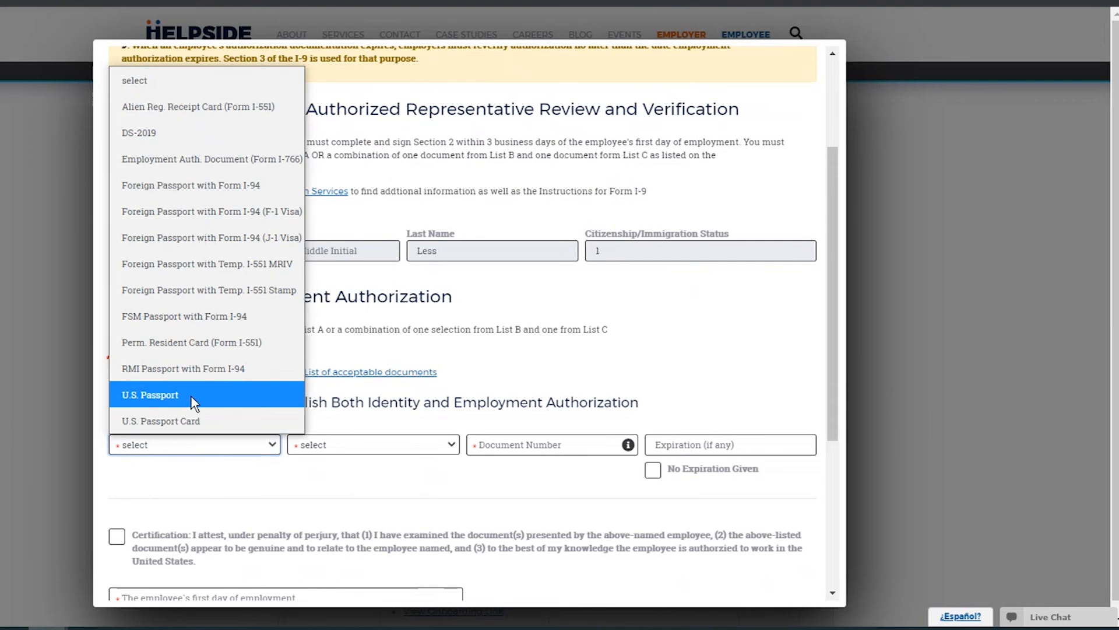
click(192, 395)
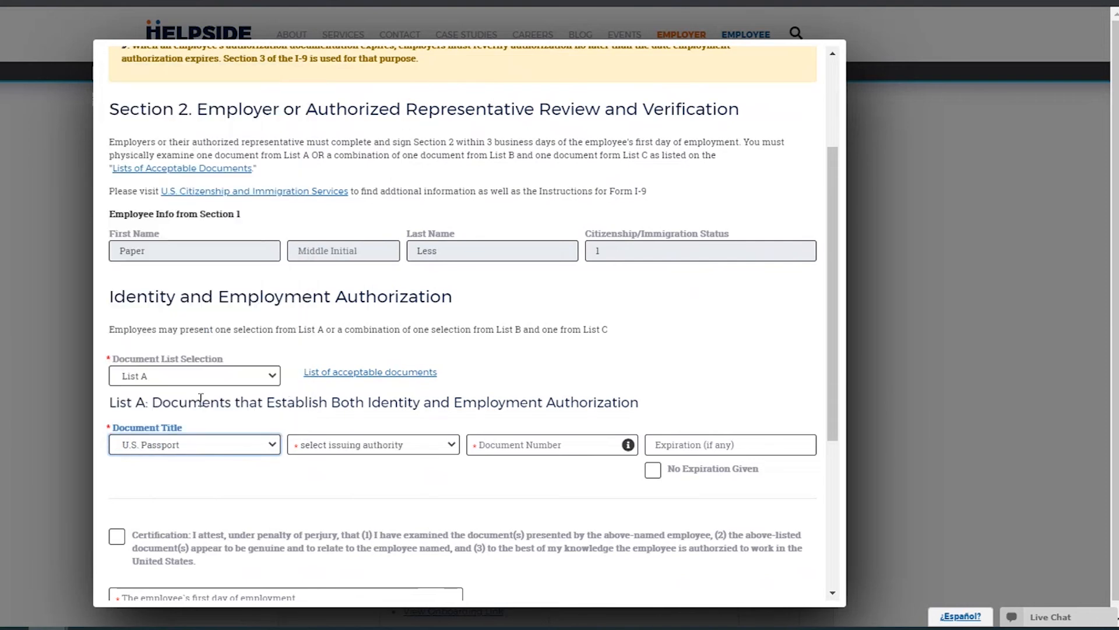
click(379, 444)
click(385, 494)
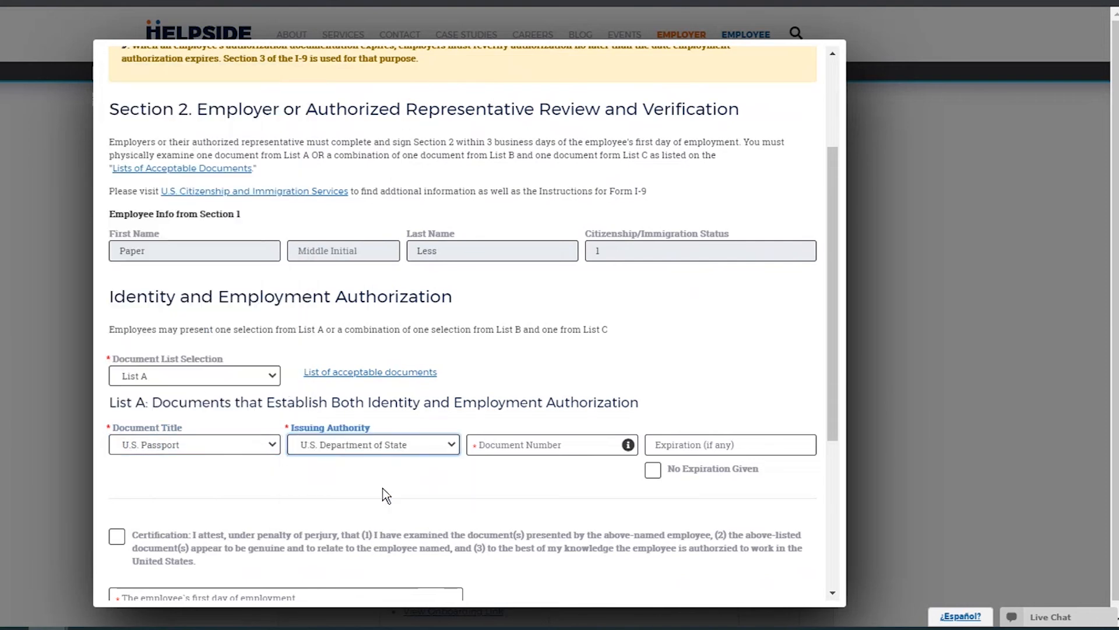
click(477, 444)
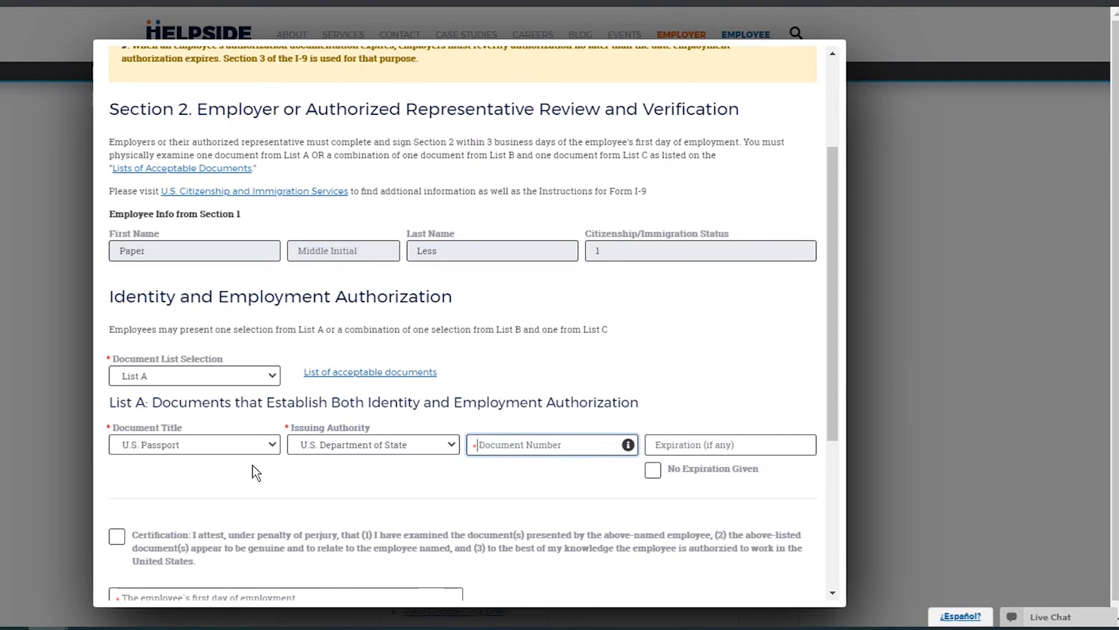
scroll(397, 449, down, 3)
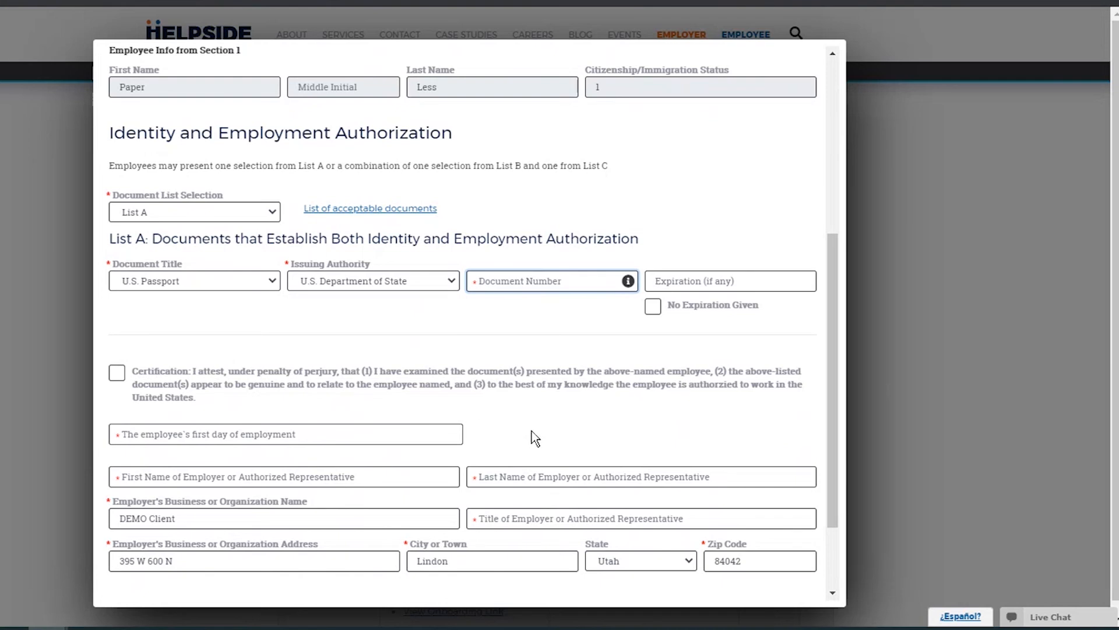
Enter the employer representative's first and last name in Section 2.
scroll(284, 401, down, 2)
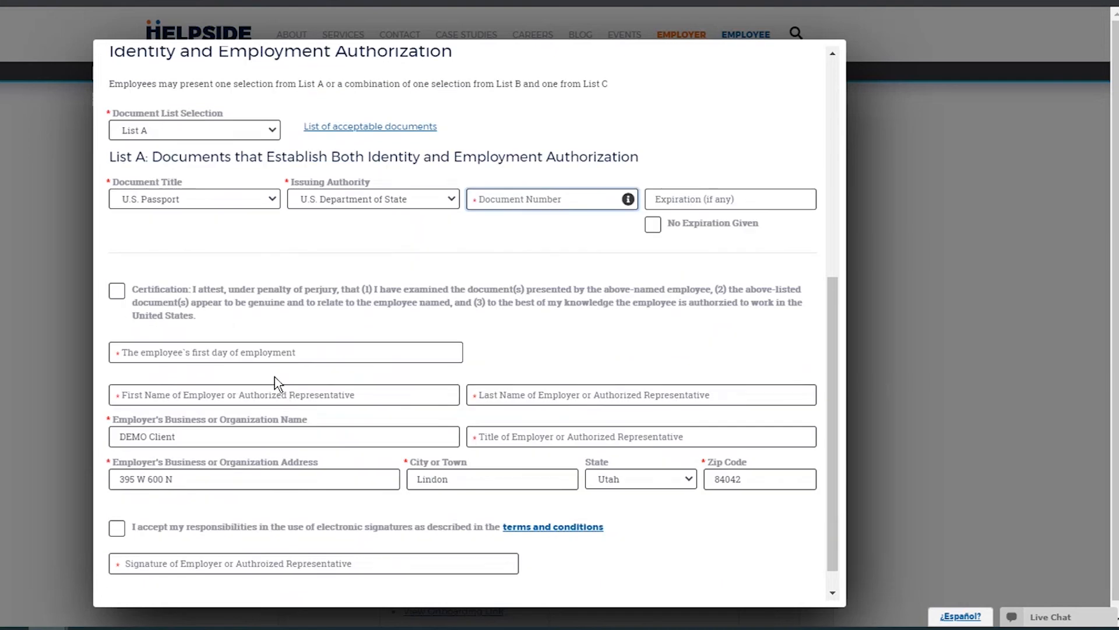
click(315, 395)
text(Test)
key(Tab)
text(Tester)
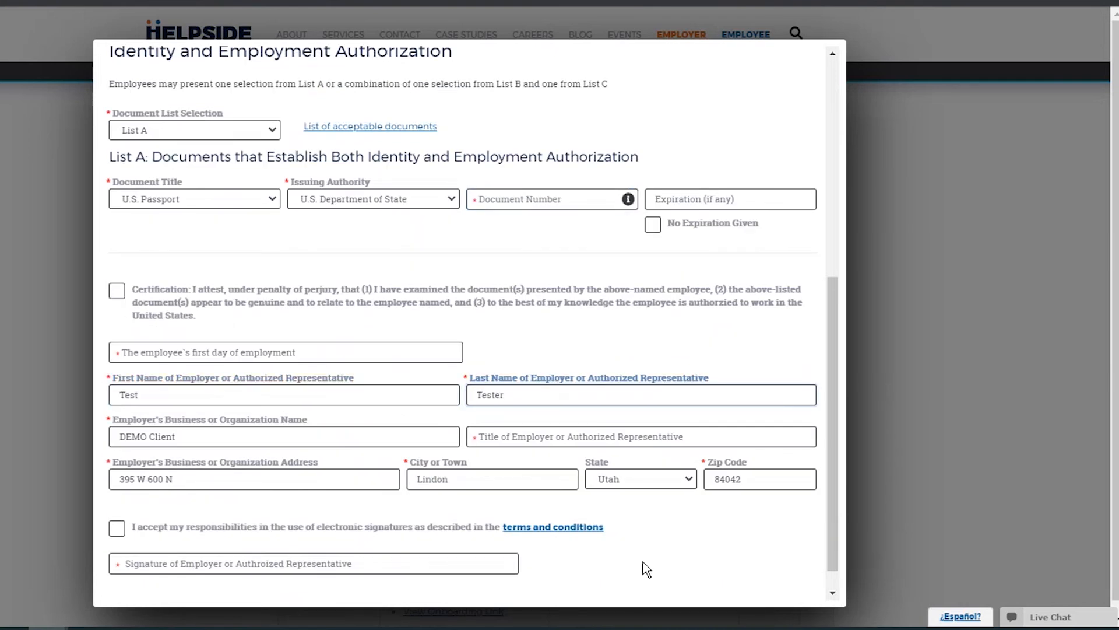
Accept the electronic signature terms and type the representative's name as the signature.
click(117, 528)
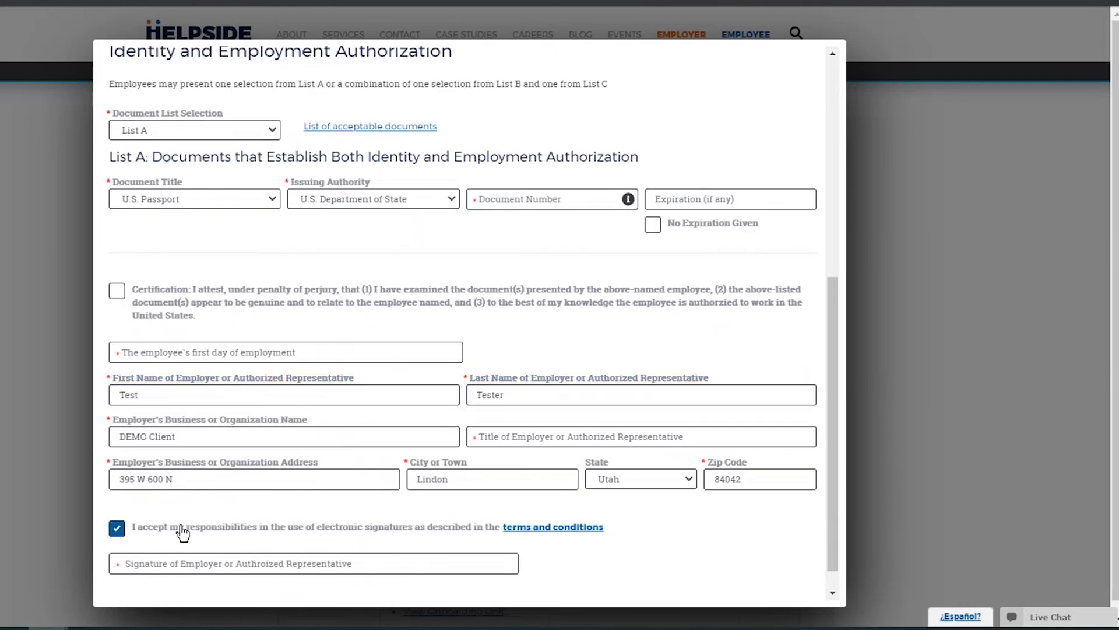
click(177, 560)
scroll(170, 559, down, 1)
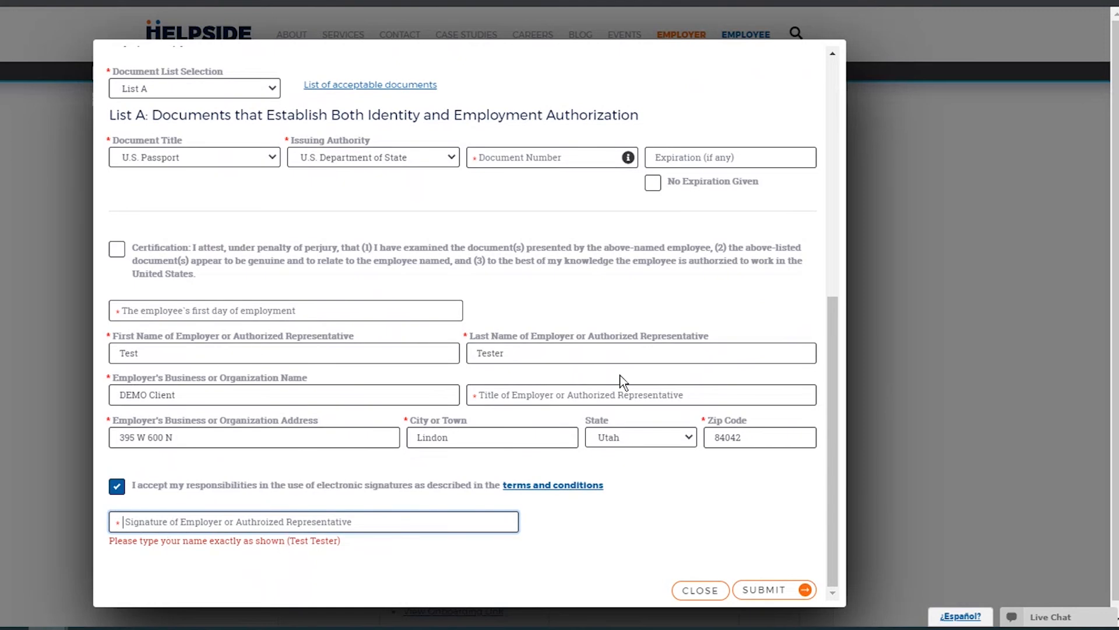
text(ster)
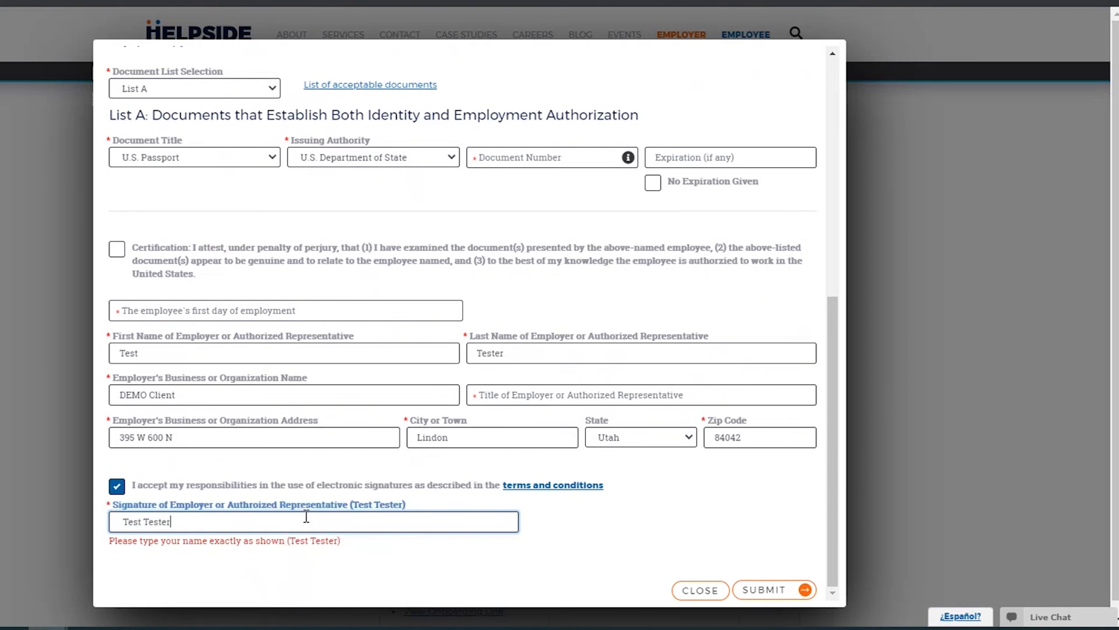
scroll(431, 548, down, 1)
scroll(434, 545, up, 5)
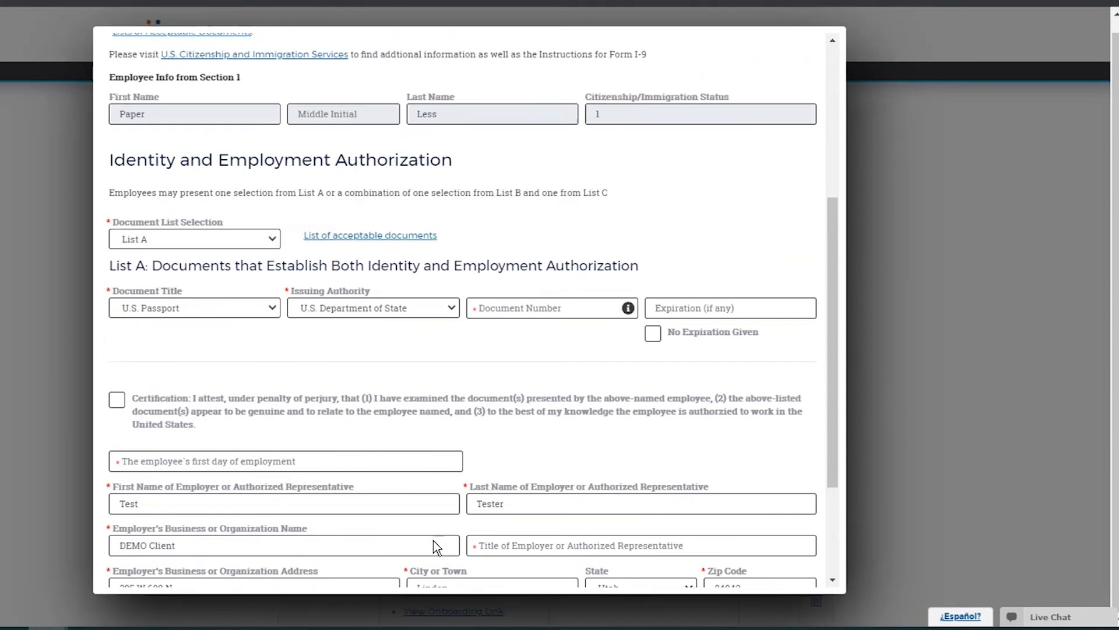
scroll(447, 527, down, 5)
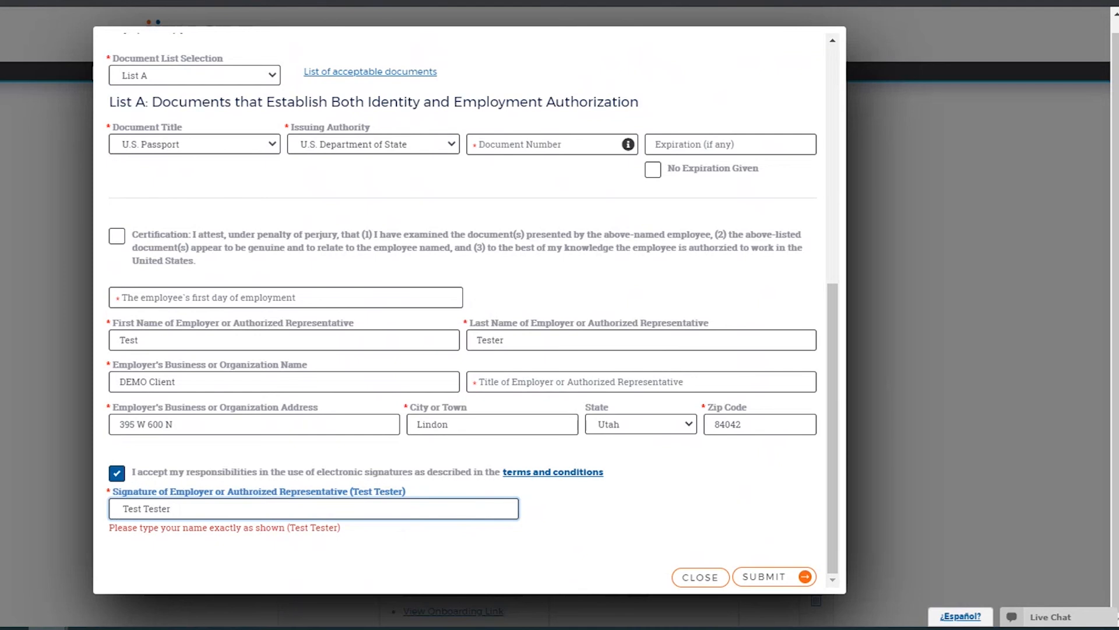